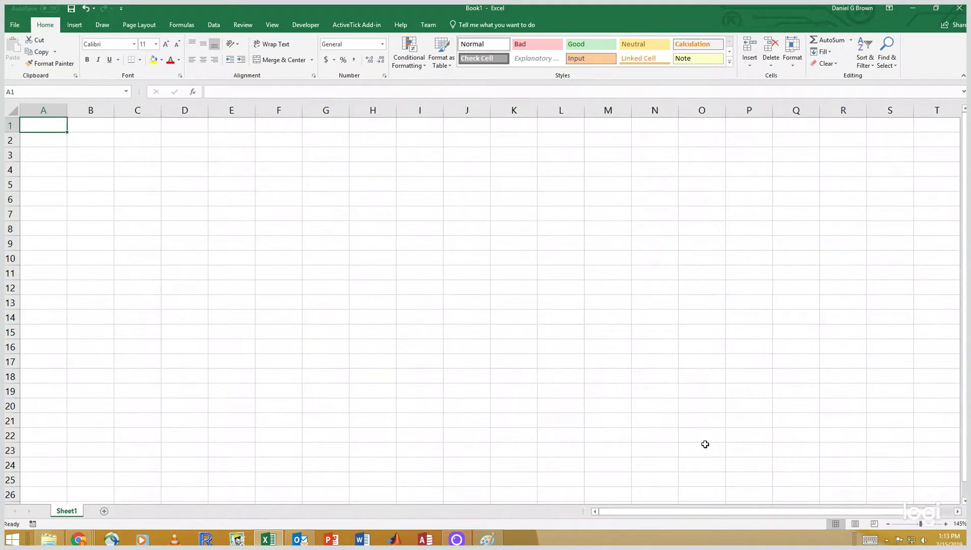
# Switch from the blank workbook to the Yahoo Finance Morgan Stanley (MS) historical prices page.
pyautogui.hotkey('alt', 'Tab')
pyautogui.hotkey('alt', 'Tab')
pyautogui.hotkey('alt', 'Tab')
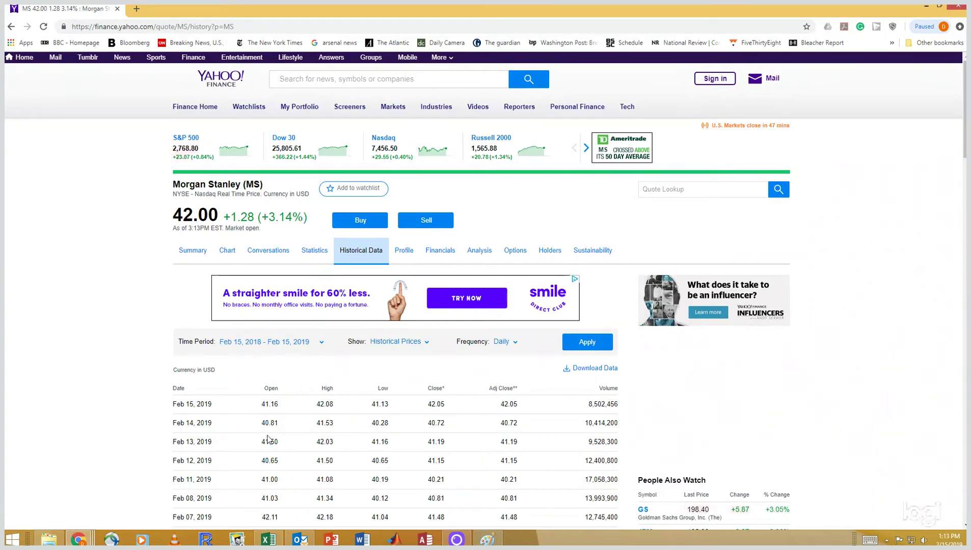
# Scroll through Morgan Stanley's daily historical prices, then return to the blank Book1 workbook.
pyautogui.scroll(-1, 278, 423)
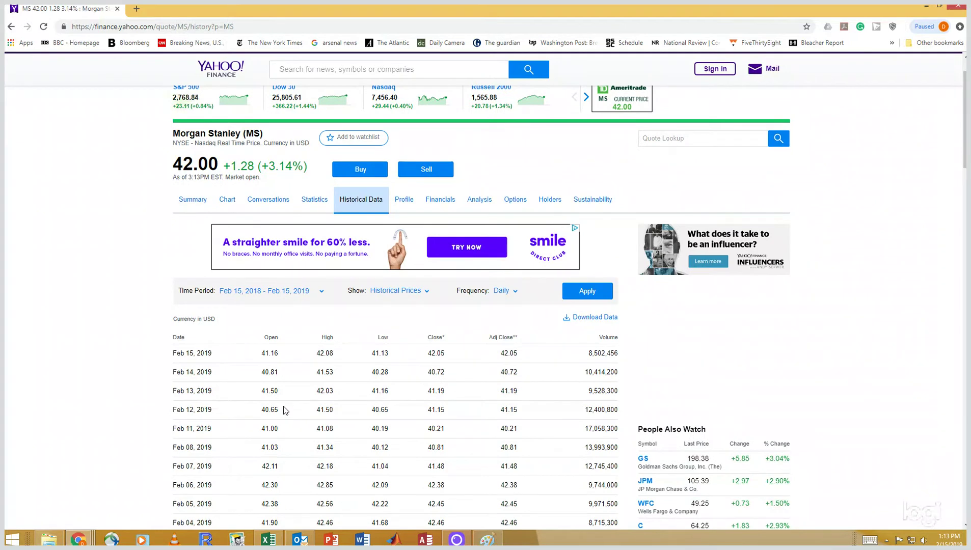
pyautogui.hotkey('alt', 'Tab')
pyautogui.hotkey('alt', 'Tab')
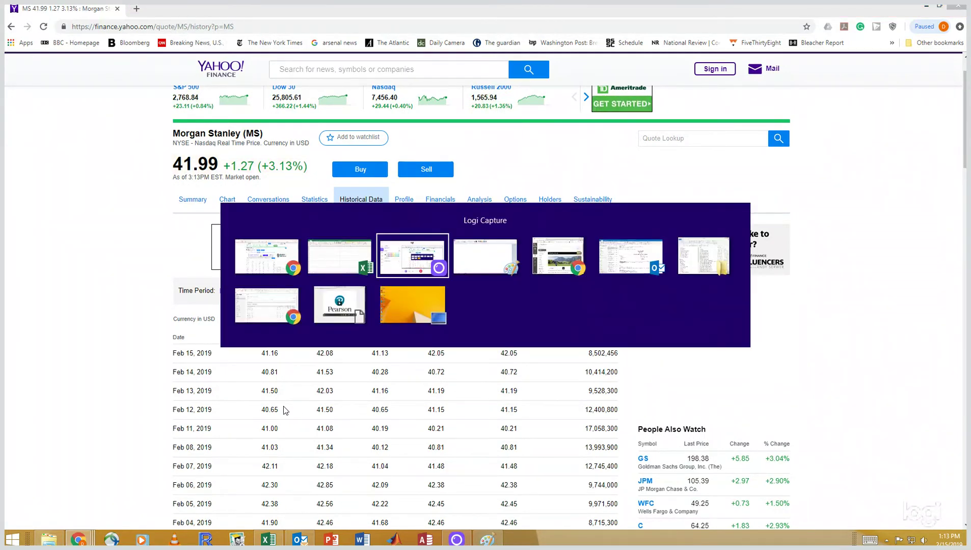
pyautogui.hotkey('alt', 'shift', 'Tab')
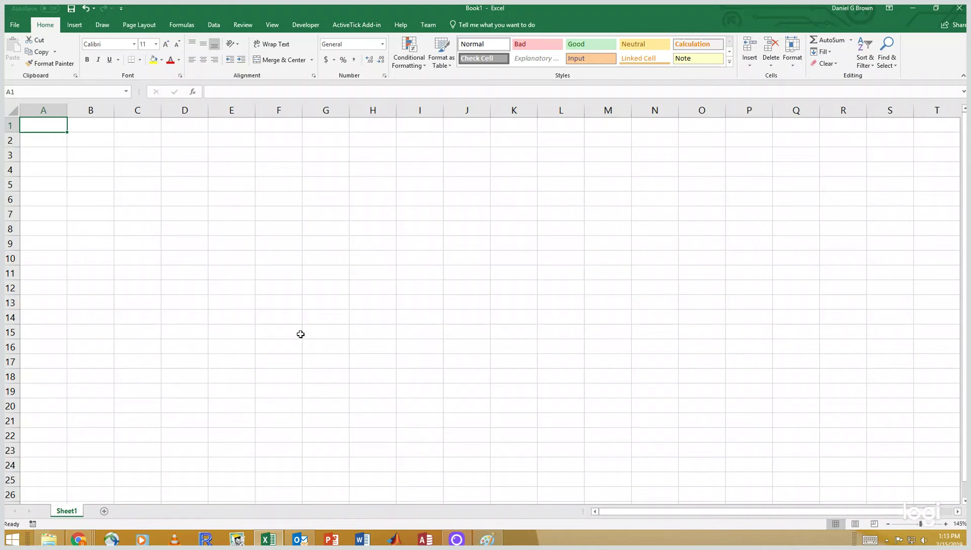
# Import MS.csv from the Downloads folder via From Text/CSV and load it into a new sheet.
pyautogui.click(212, 29)
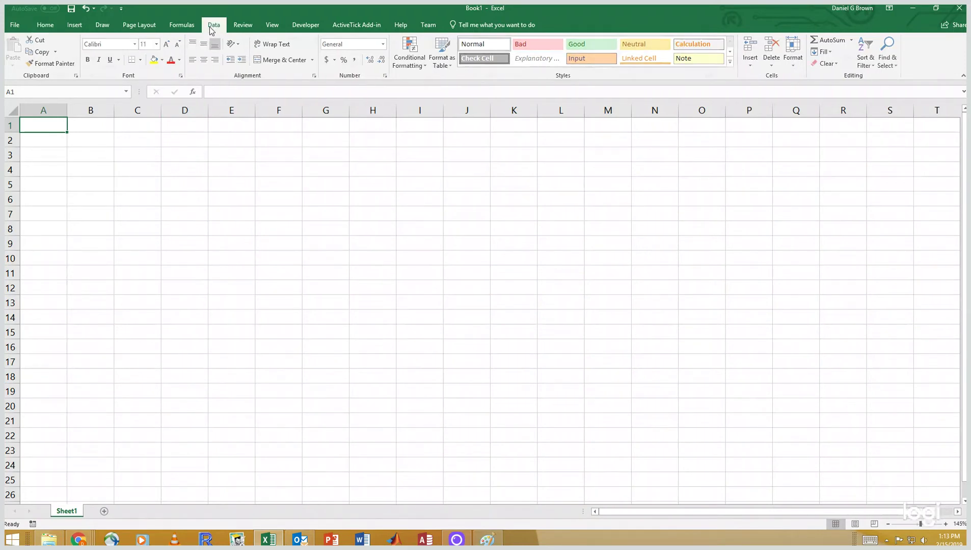
pyautogui.click(37, 61)
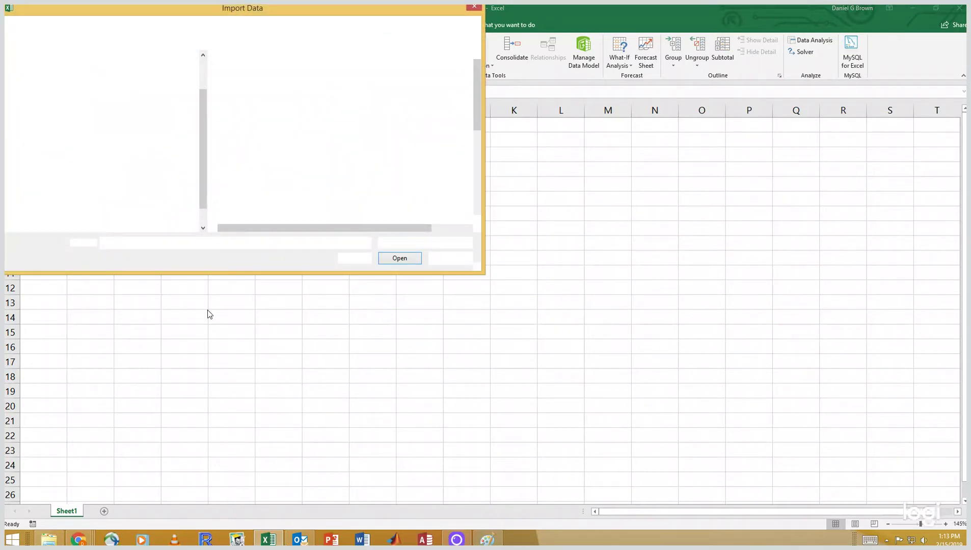
pyautogui.click(62, 88)
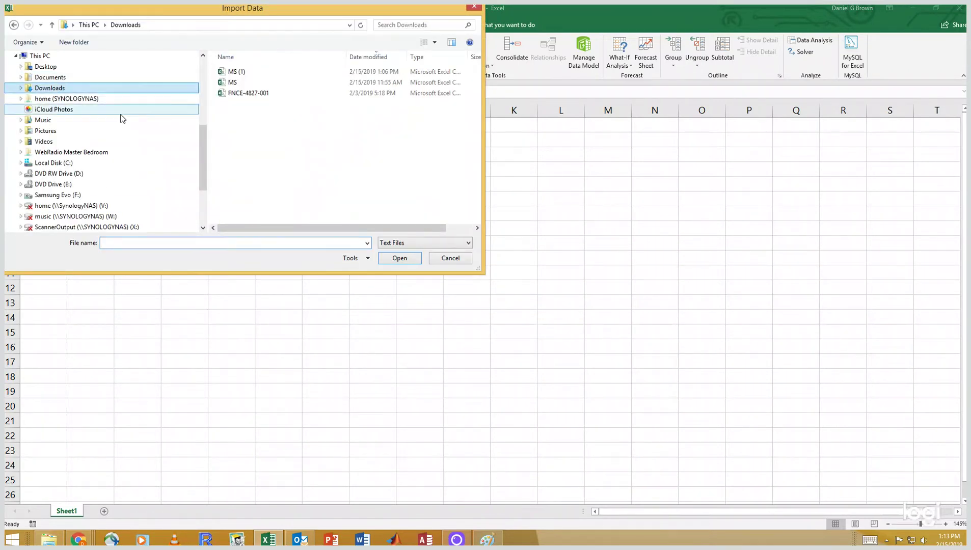
pyautogui.click(237, 84)
pyautogui.doubleClick(237, 84)
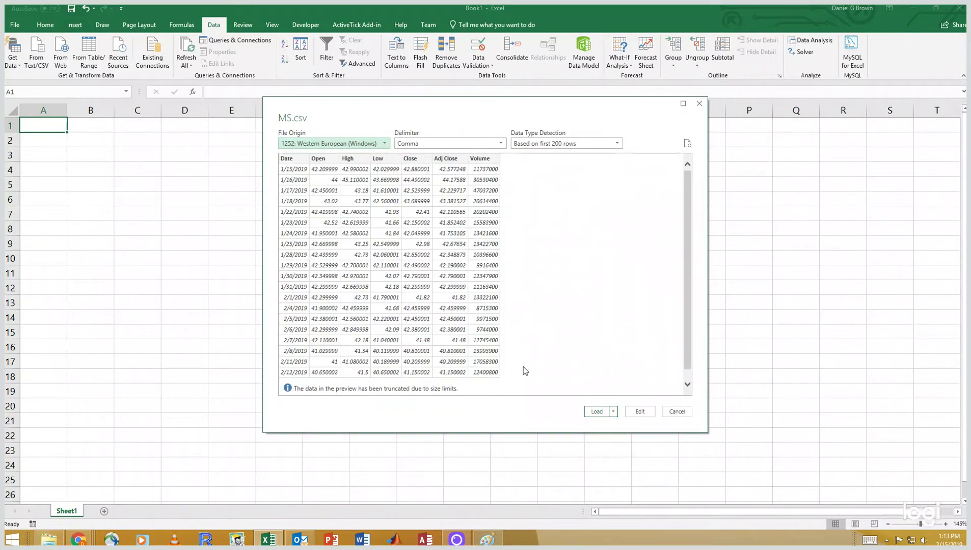
pyautogui.click(600, 413)
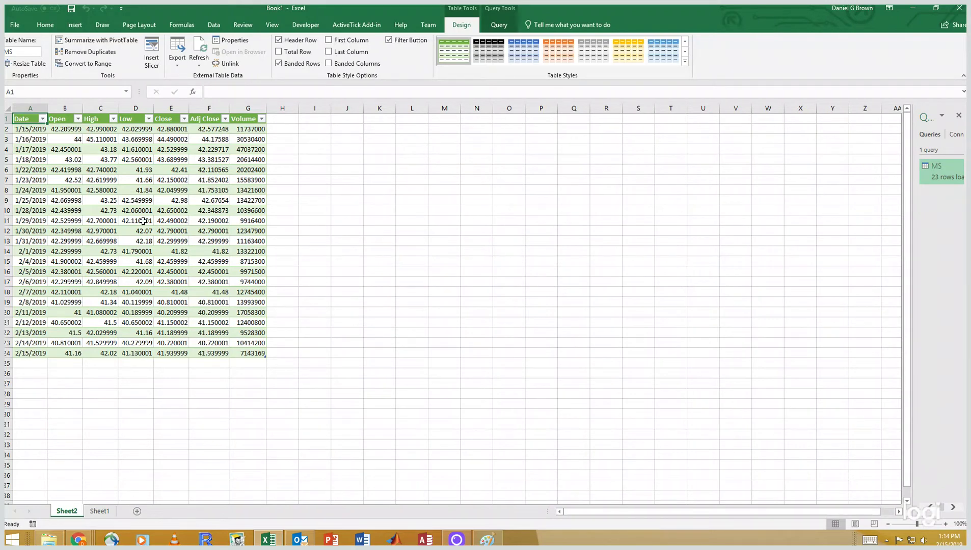
# Apply the Comma cell style to the Open through Adj Close prices in B2:F24.
pyautogui.moveTo(64, 129); pyautogui.dragTo(206, 356)
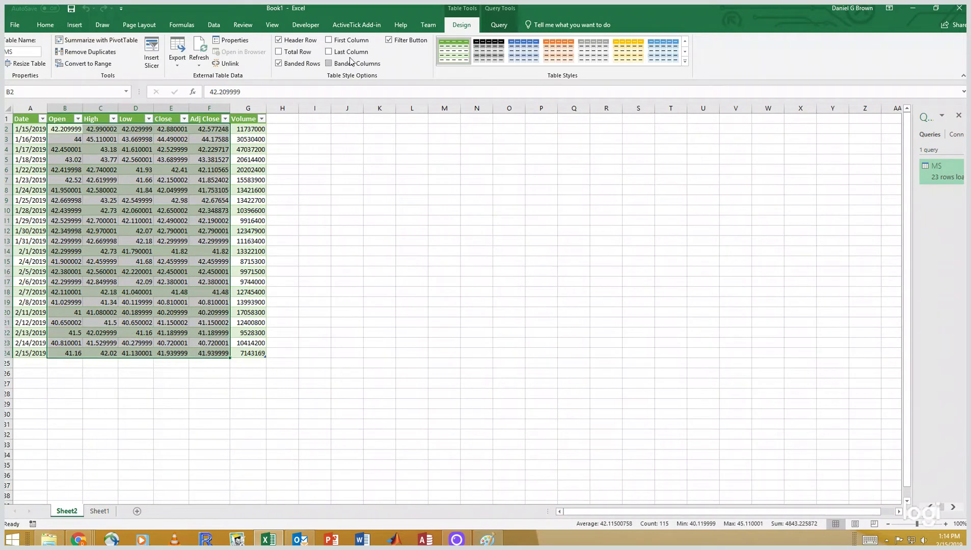
pyautogui.click(45, 25)
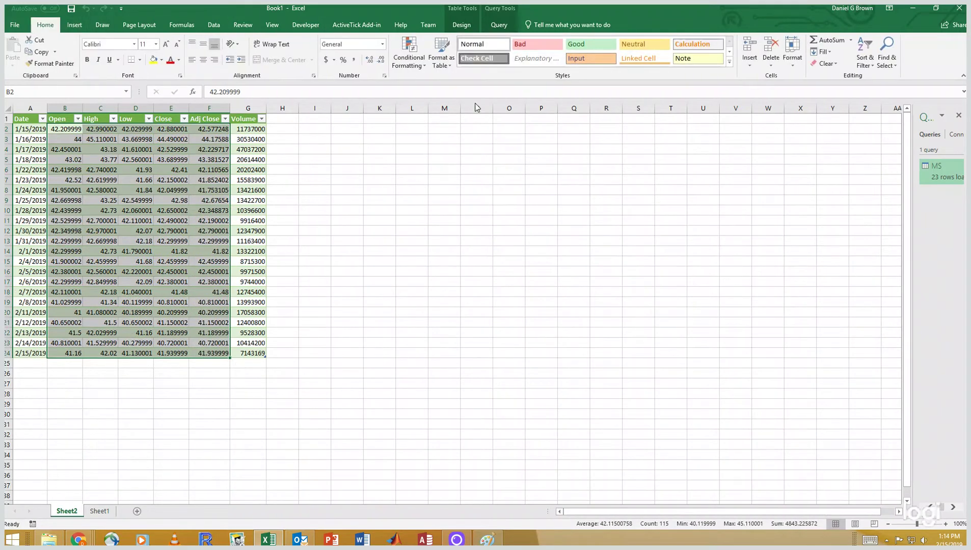
pyautogui.click(729, 61)
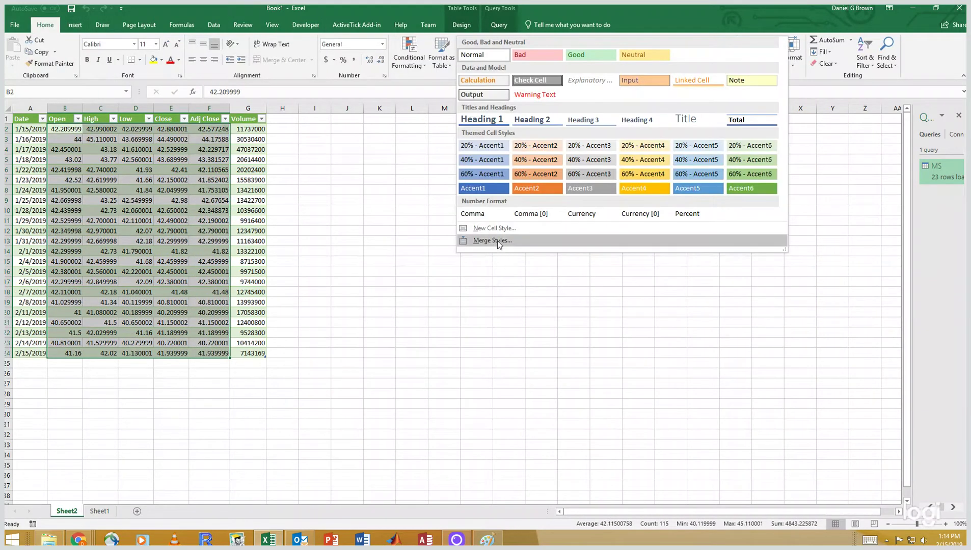
pyautogui.click(480, 214)
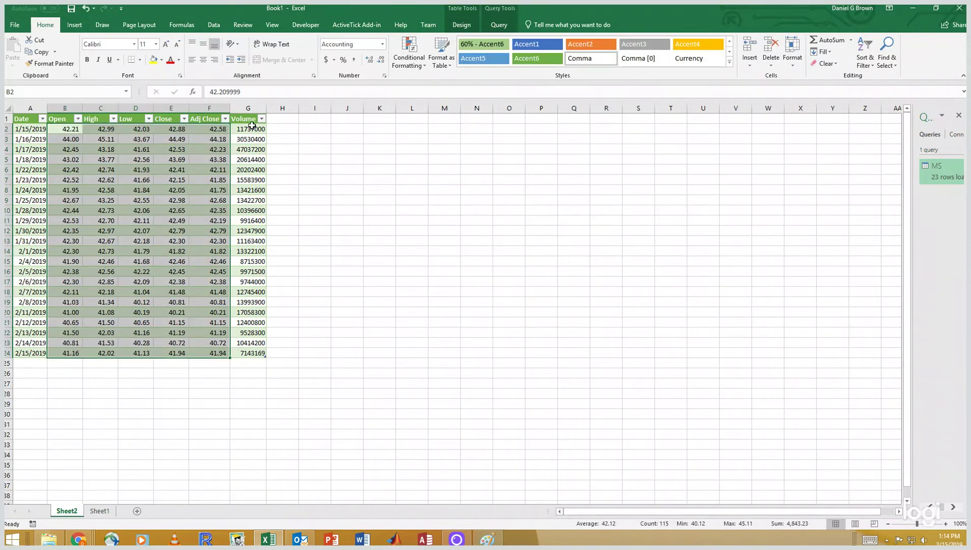
# Apply the Comma [0] cell style to the Volume figures in G2:G24.
pyautogui.moveTo(252, 125); pyautogui.dragTo(254, 354)
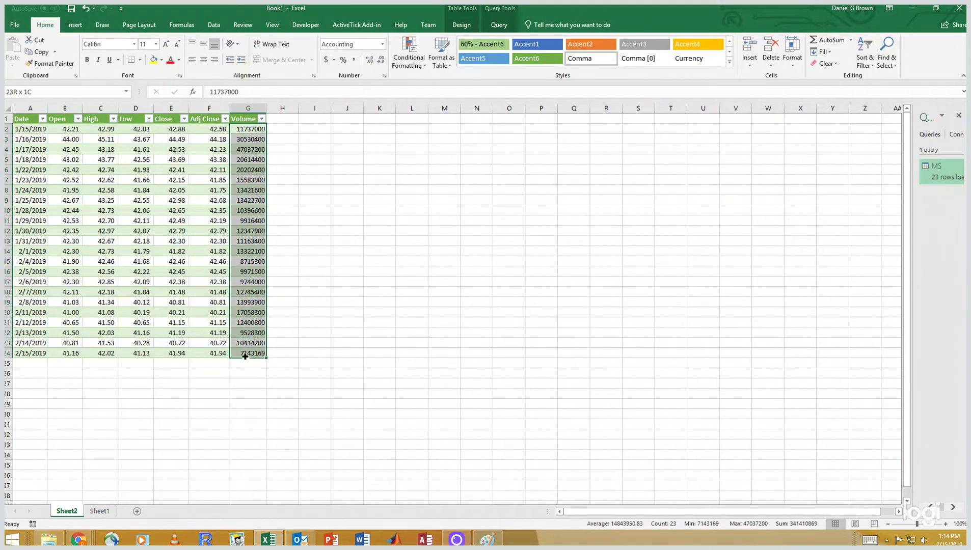
pyautogui.click(729, 62)
pyautogui.click(524, 214)
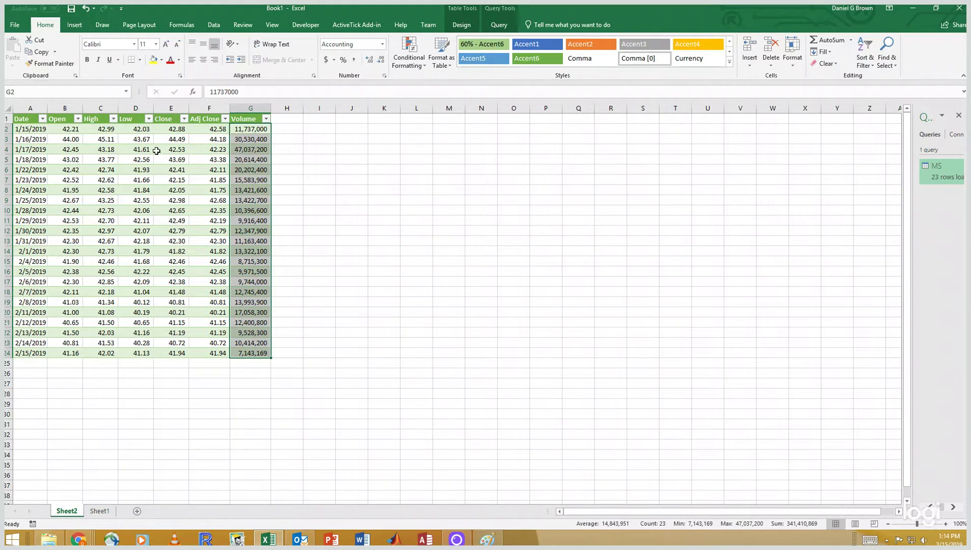
pyautogui.click(201, 356)
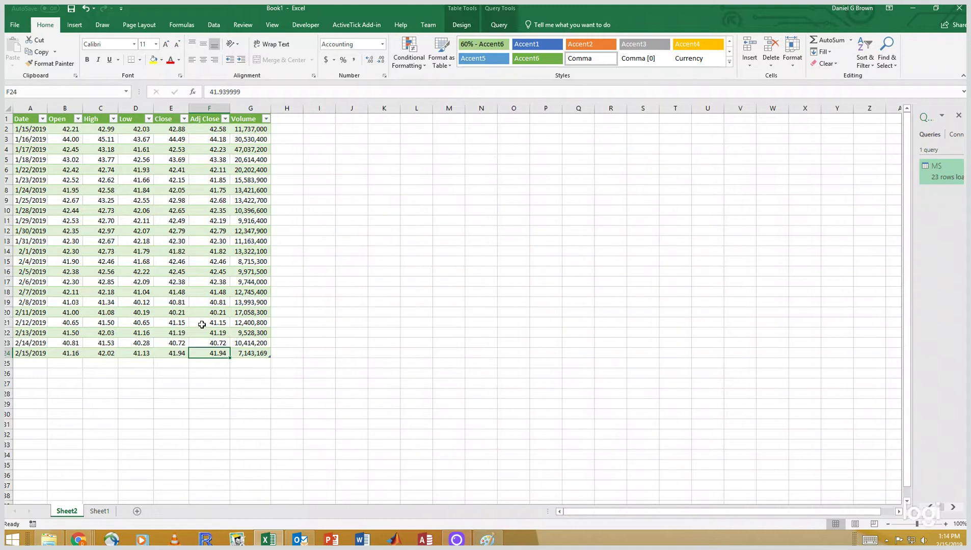
pyautogui.moveTo(178, 221); pyautogui.dragTo(211, 221)
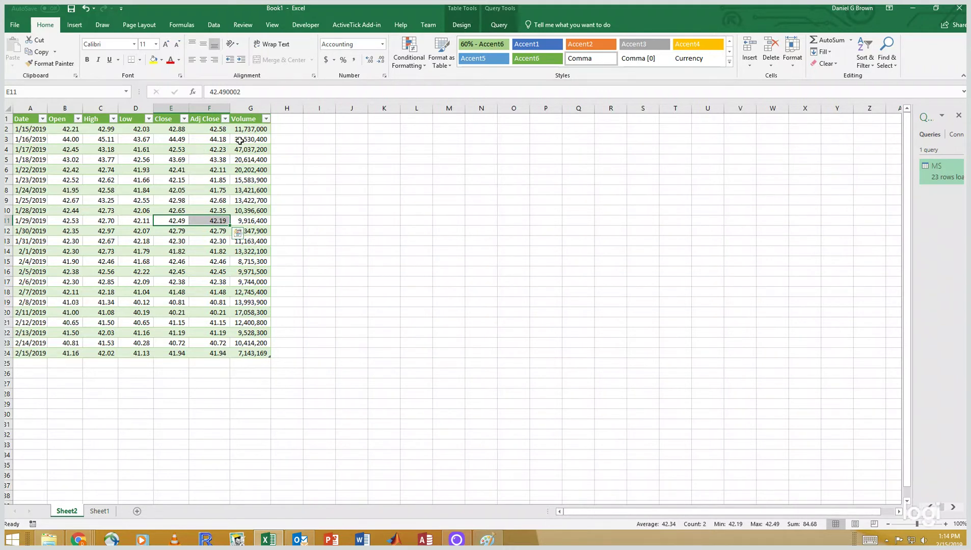
# Enter the 'Percent Return' header in H1 and autofit column H.
pyautogui.click(282, 125)
pyautogui.write('P')
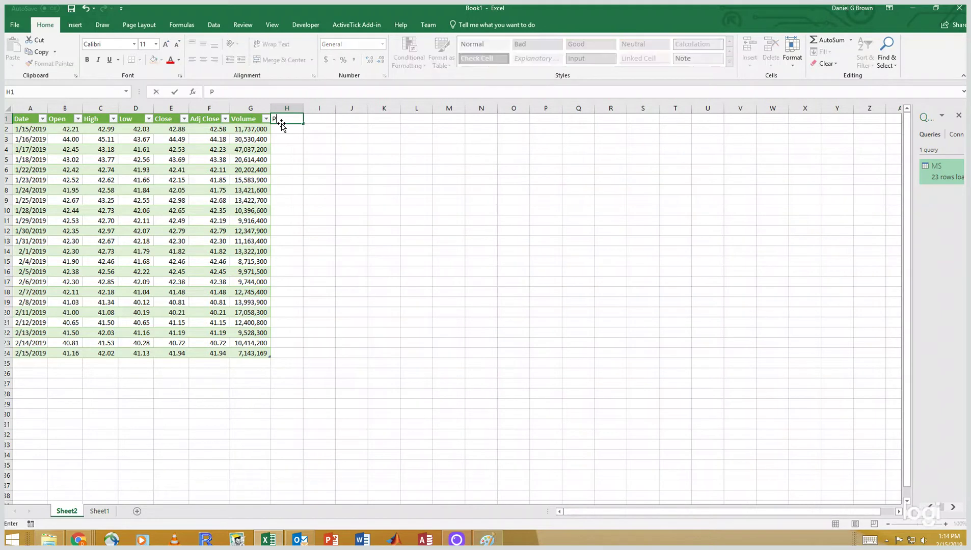
pyautogui.write('ercent Return')
pyautogui.press('Return')
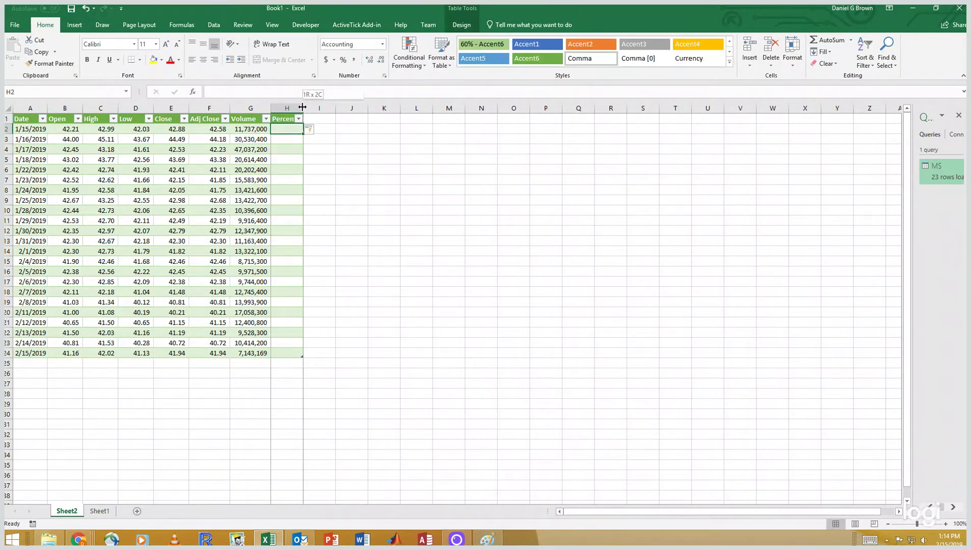
pyautogui.doubleClick(302, 104)
# Enter =([@[Adj Close]]-F2)/F2 in H3 and clear the #VALUE! error in H2.
pyautogui.click(296, 138)
pyautogui.write('=(')
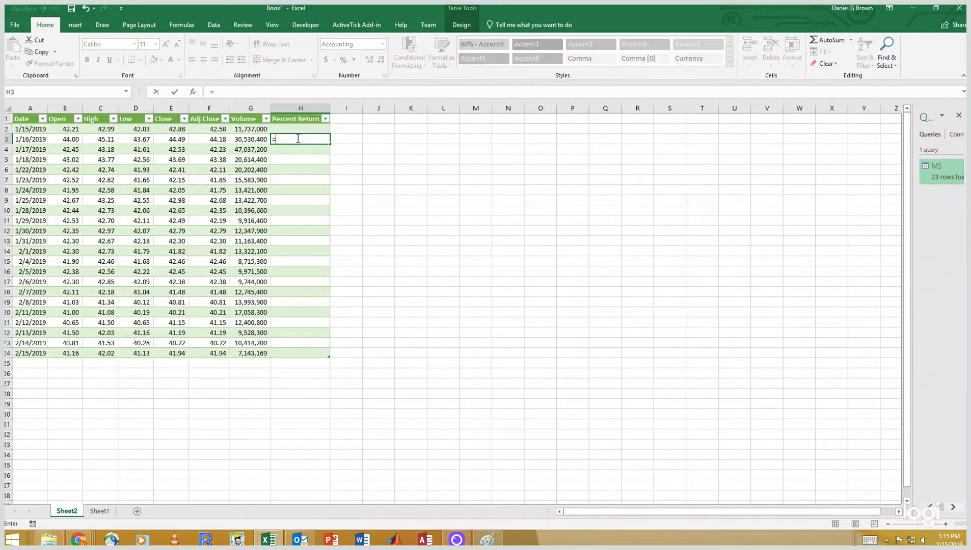
pyautogui.press('Left')
pyautogui.press('Left')
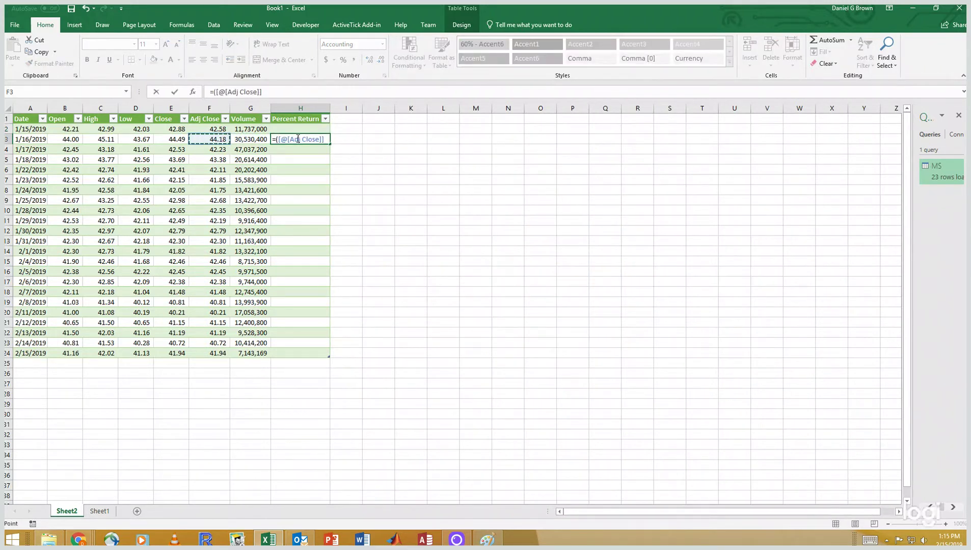
pyautogui.write('-')
pyautogui.press('Up')
pyautogui.press('Left')
pyautogui.press('Left')
pyautogui.write(')')
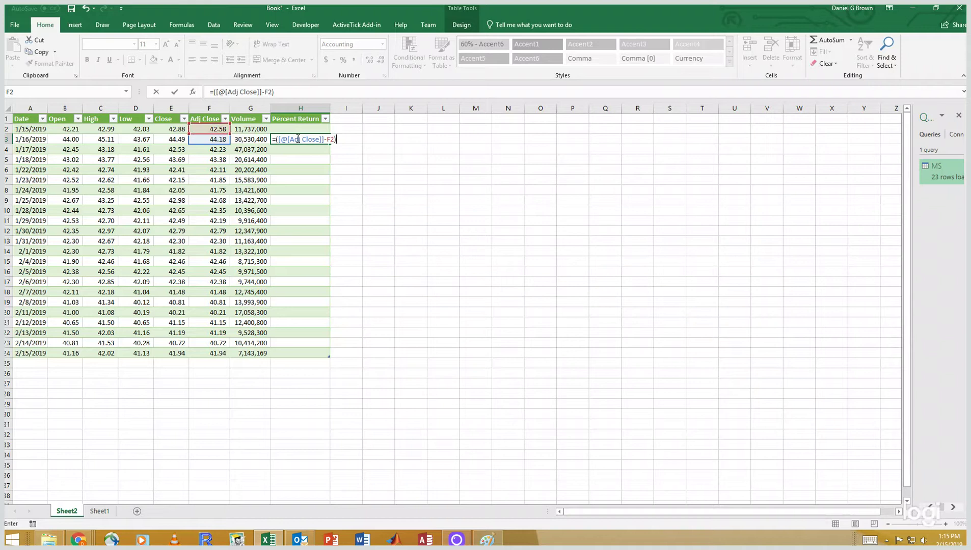
pyautogui.write('/')
pyautogui.press('Up')
pyautogui.press('Left')
pyautogui.press('Left')
pyautogui.press('Return')
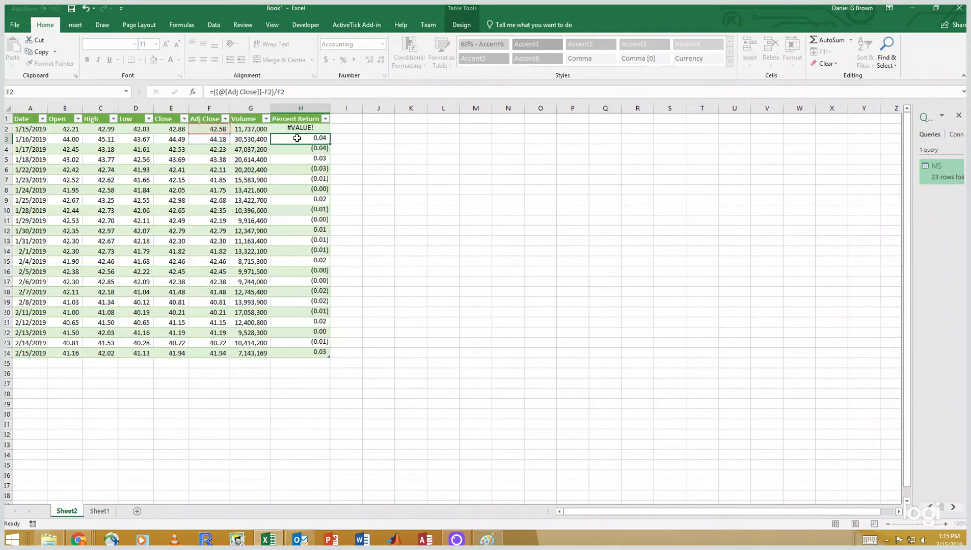
pyautogui.press('Up')
pyautogui.press('Up')
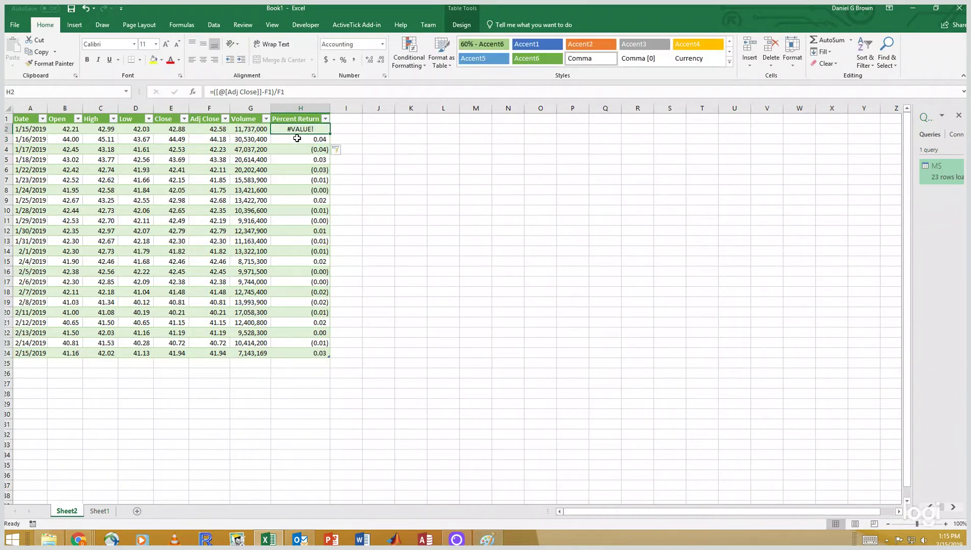
pyautogui.press('Delete')
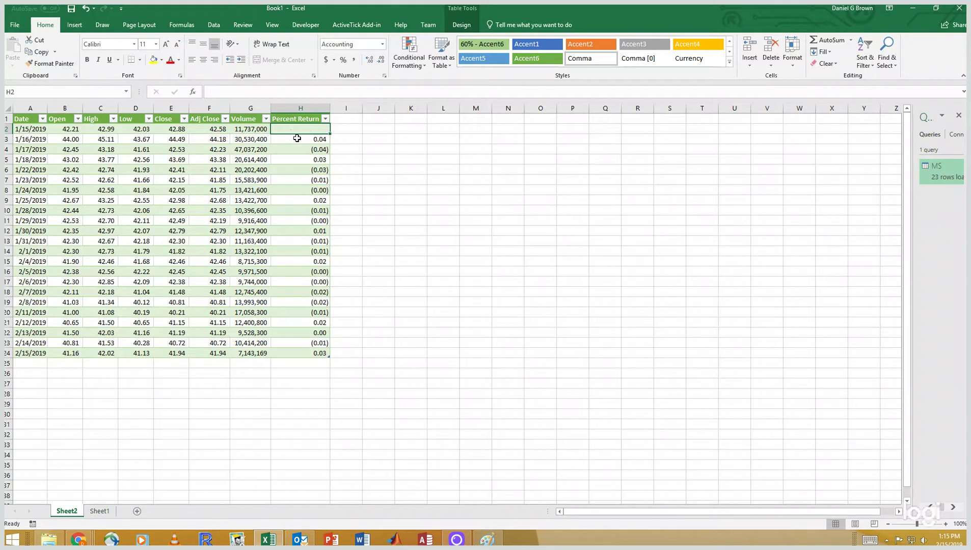
pyautogui.press('Down')
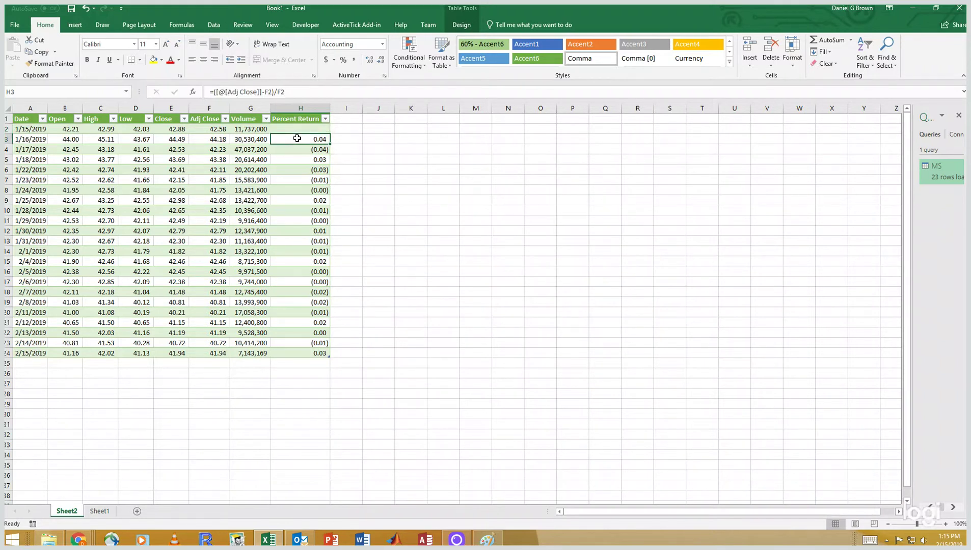
# Apply the Percent cell style to all Percent Return values in column H.
pyautogui.hotkey('ctrl', 'shift', 'Down')
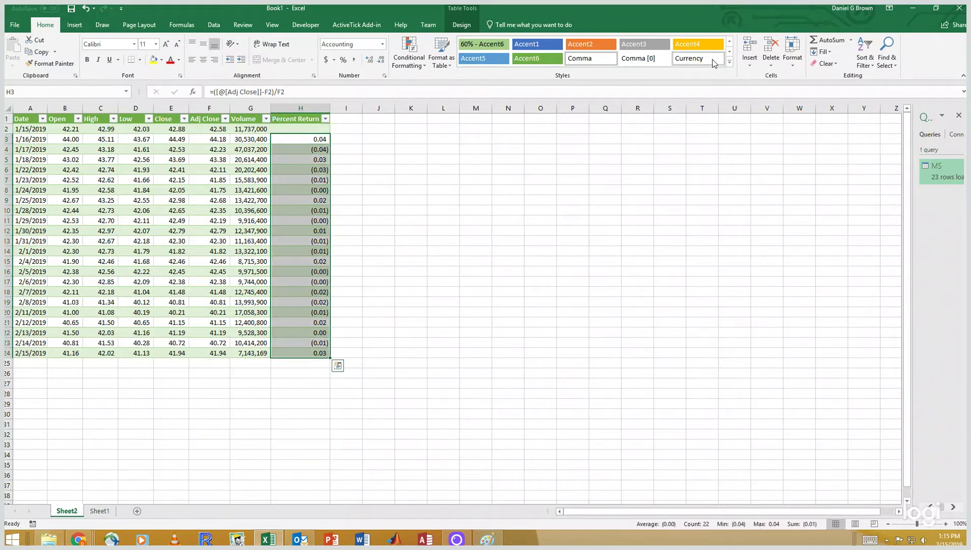
pyautogui.click(730, 63)
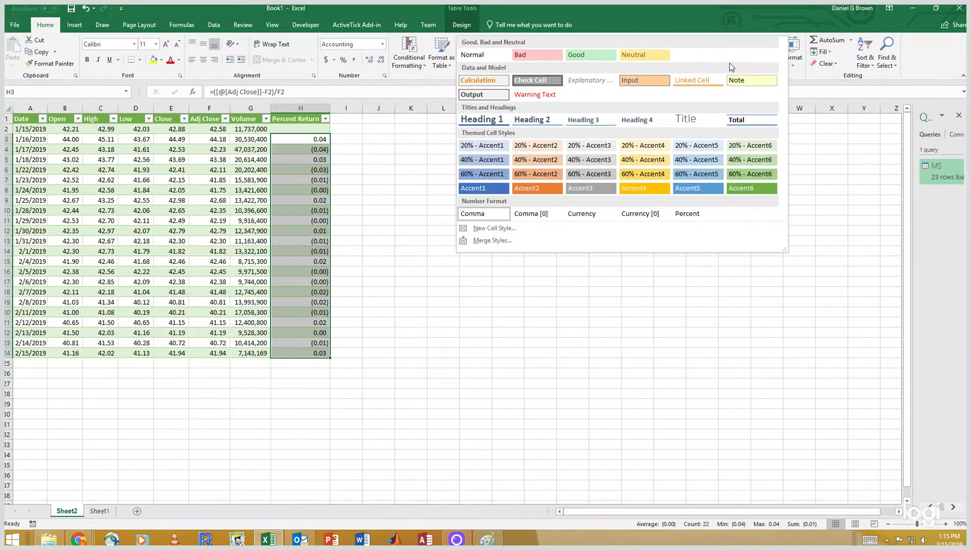
pyautogui.click(690, 215)
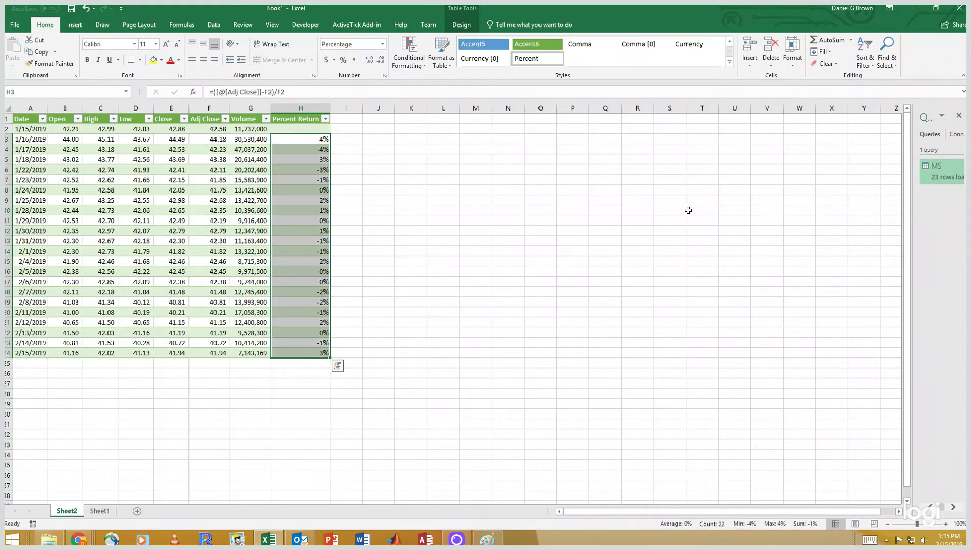
# Duplicate the Percent style as 'Percent (2)' with 2 decimal places and apply it to the returns.
pyautogui.rightClick(534, 60)
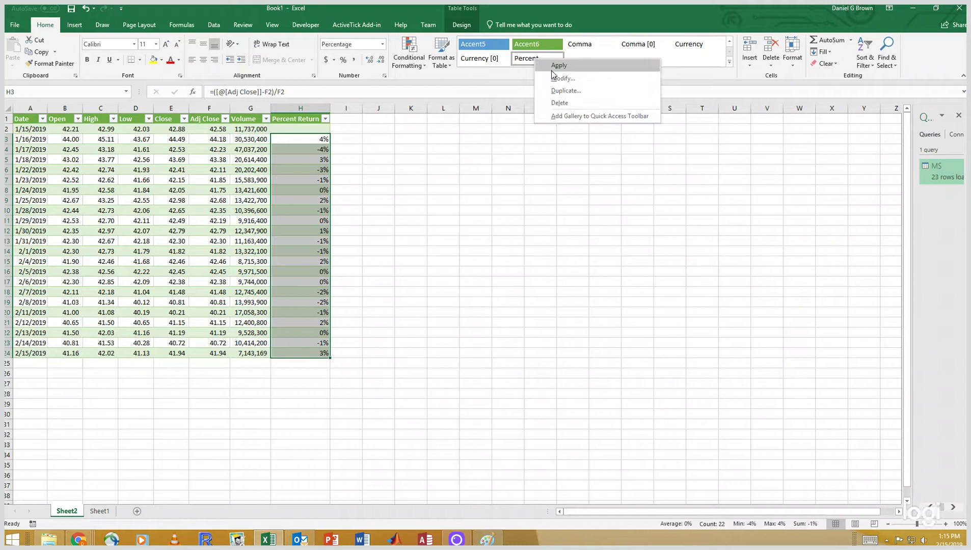
pyautogui.click(558, 66)
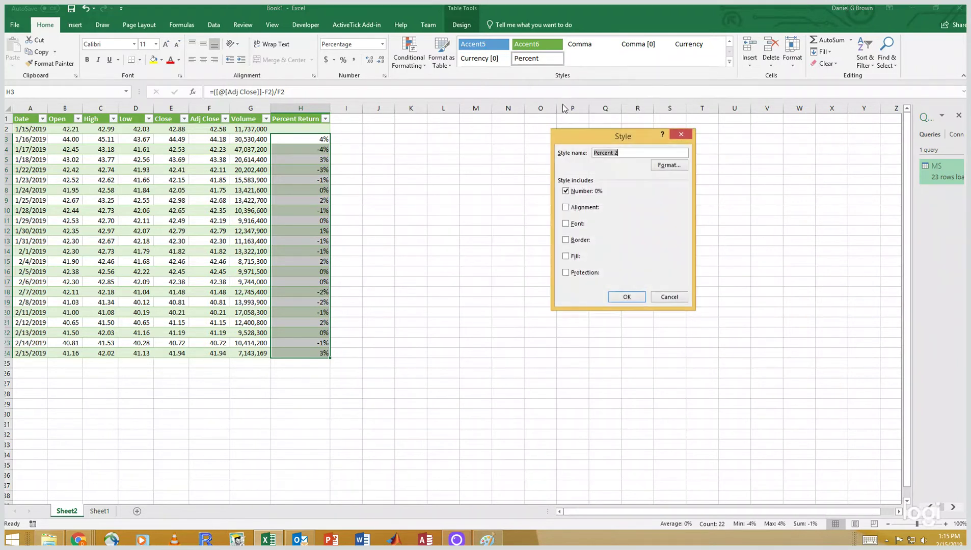
pyautogui.click(627, 154)
pyautogui.press('BackSpace')
pyautogui.press('BackSpace')
pyautogui.write('(2)')
pyautogui.click(669, 165)
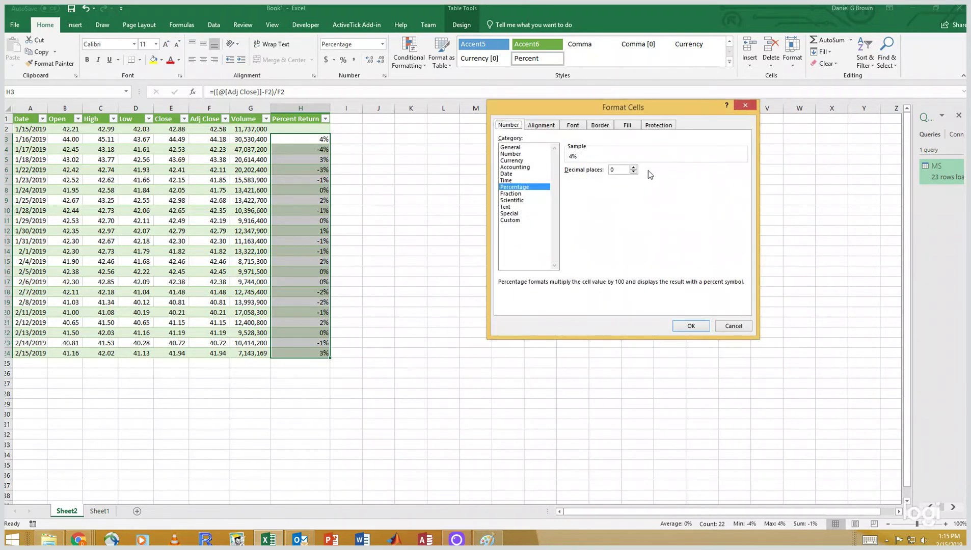
pyautogui.click(633, 167)
pyautogui.click(633, 167)
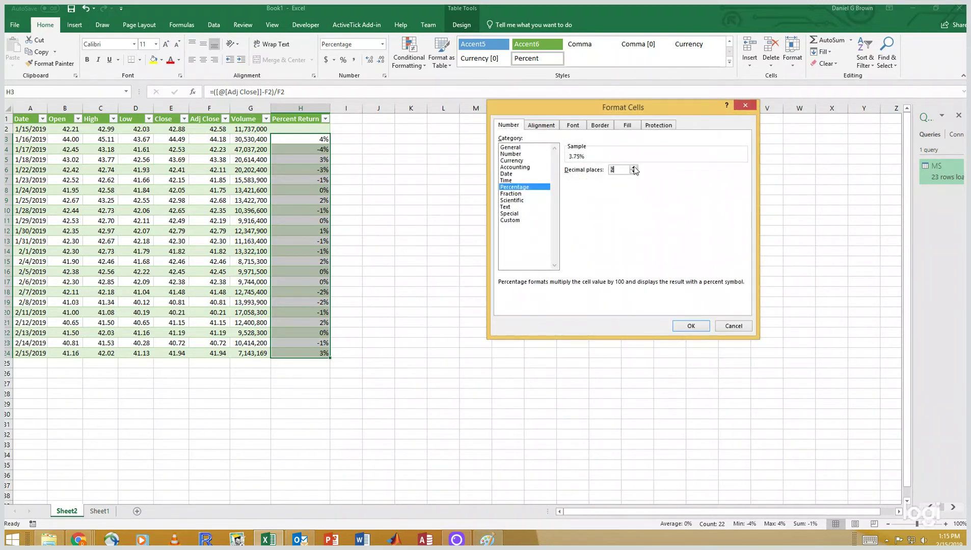
pyautogui.click(689, 326)
pyautogui.click(634, 296)
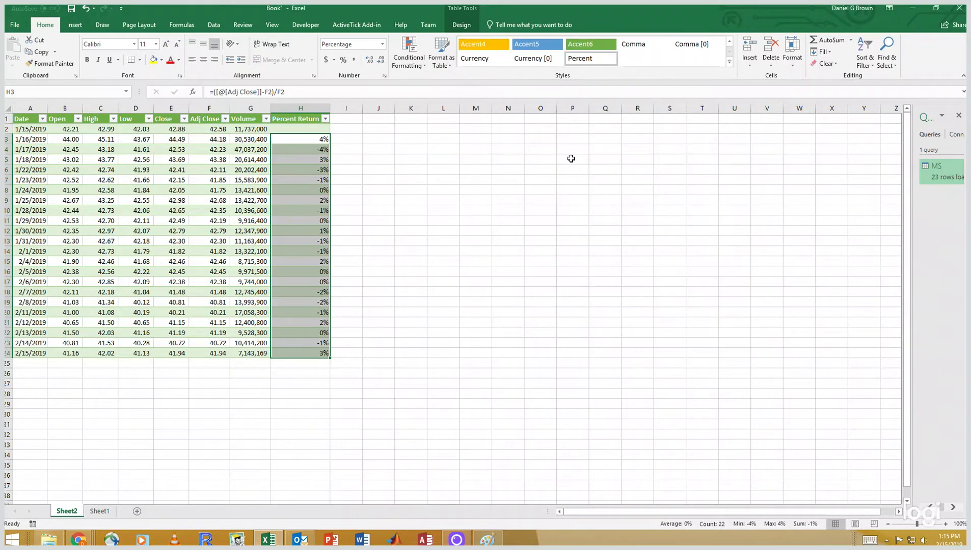
pyautogui.click(729, 62)
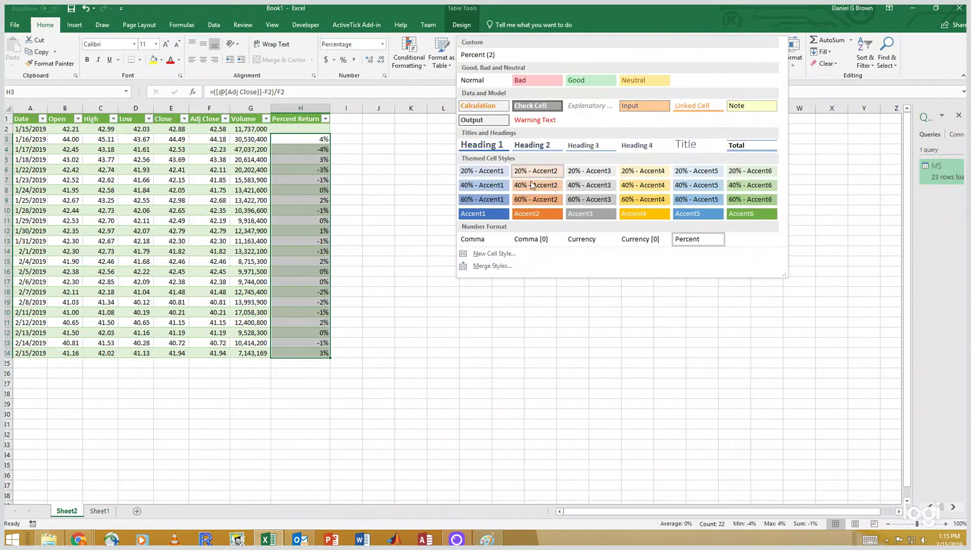
pyautogui.click(481, 55)
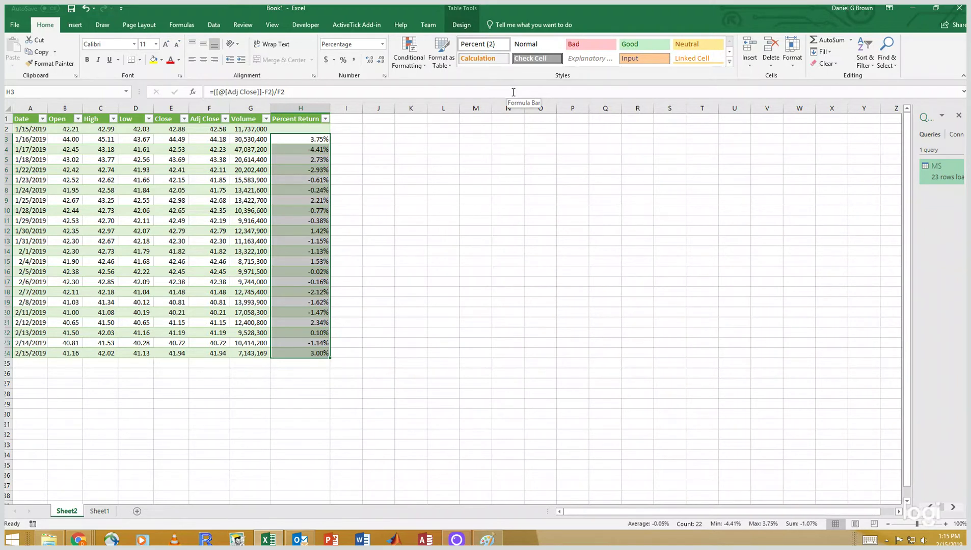
pyautogui.click(310, 353)
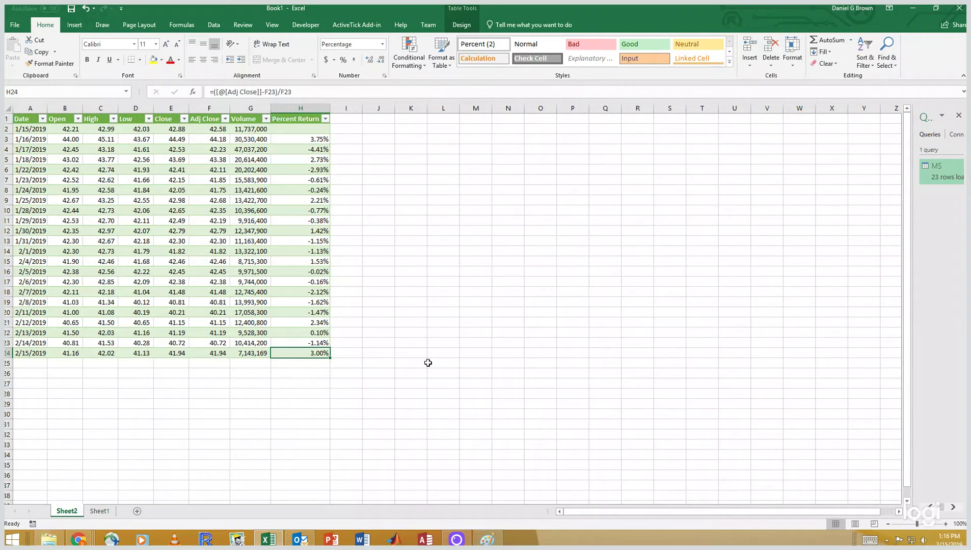
# Enter the 'Log Return' header in I1 and autofit column I.
pyautogui.click(341, 123)
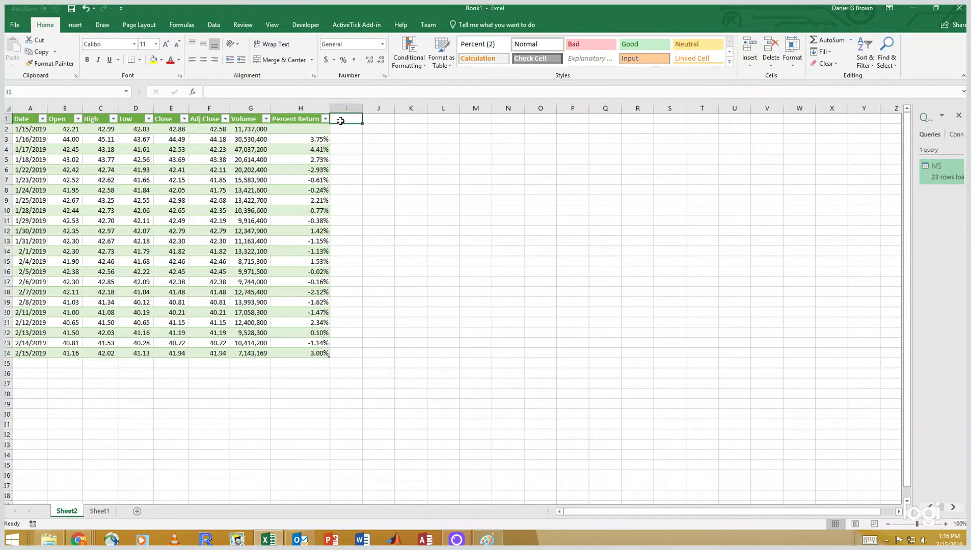
pyautogui.write('Log Res')
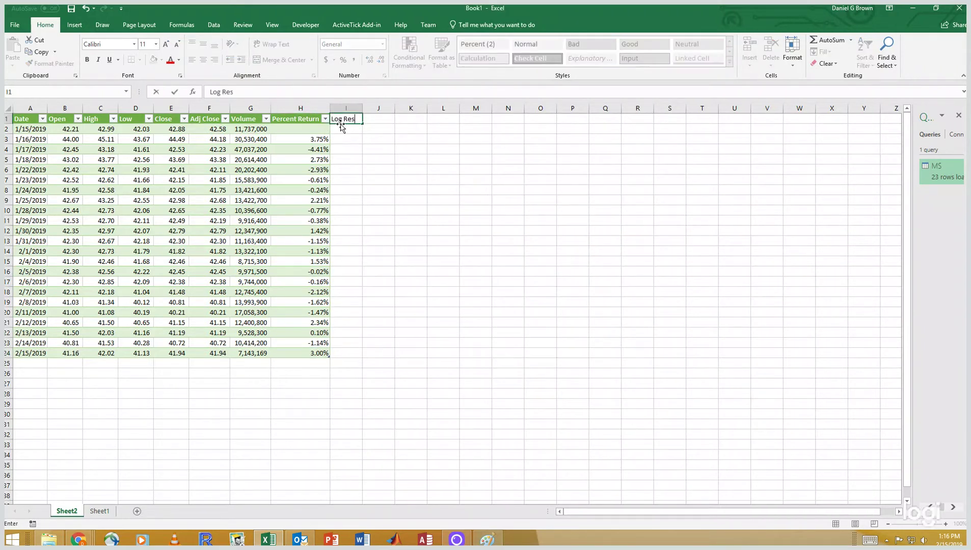
pyautogui.press('BackSpace')
pyautogui.write('turn')
pyautogui.press('Return')
pyautogui.doubleClick(362, 108)
pyautogui.click(340, 138)
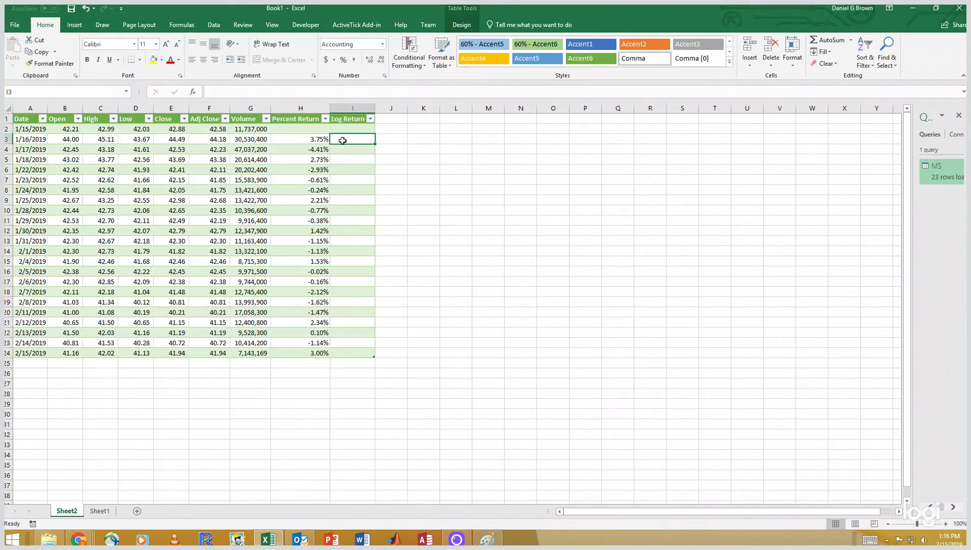
# Enter =LN([@[Adj Close]]/F2) in I3 and clear the #VALUE! error in I2.
pyautogui.write('=ln(')
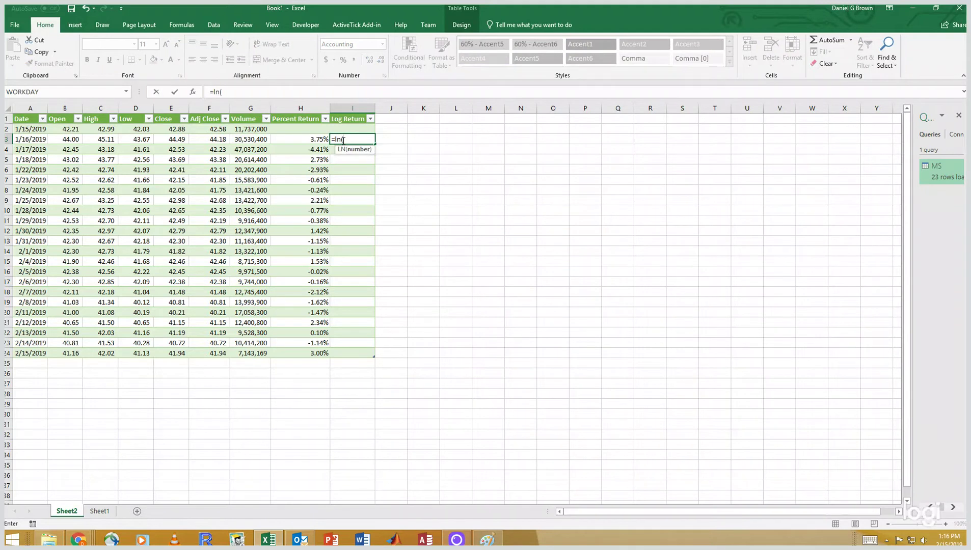
pyautogui.press('Left')
pyautogui.press('Left')
pyautogui.press('Left')
pyautogui.write('/')
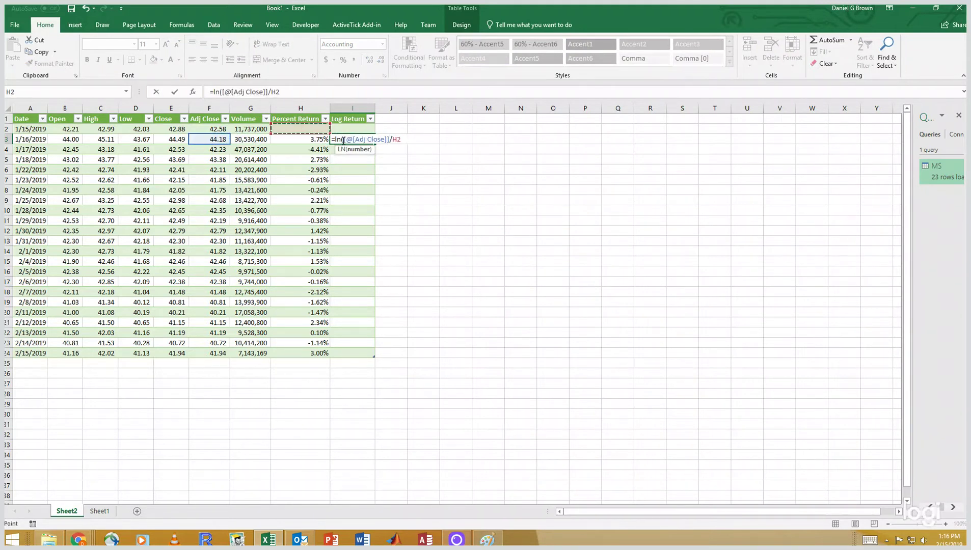
pyautogui.press('Left')
pyautogui.press('Left')
pyautogui.write(')')
pyautogui.press('Return')
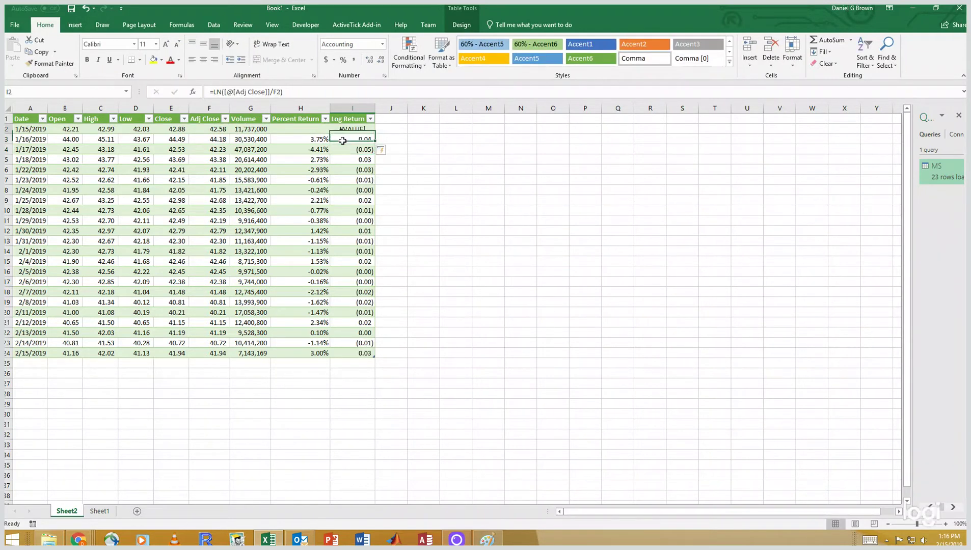
pyautogui.press('Delete')
# Apply the Percent (2) cell style to the log returns in I3:I24.
pyautogui.click(342, 140)
pyautogui.hotkey('ctrl', 'shift', 'Down')
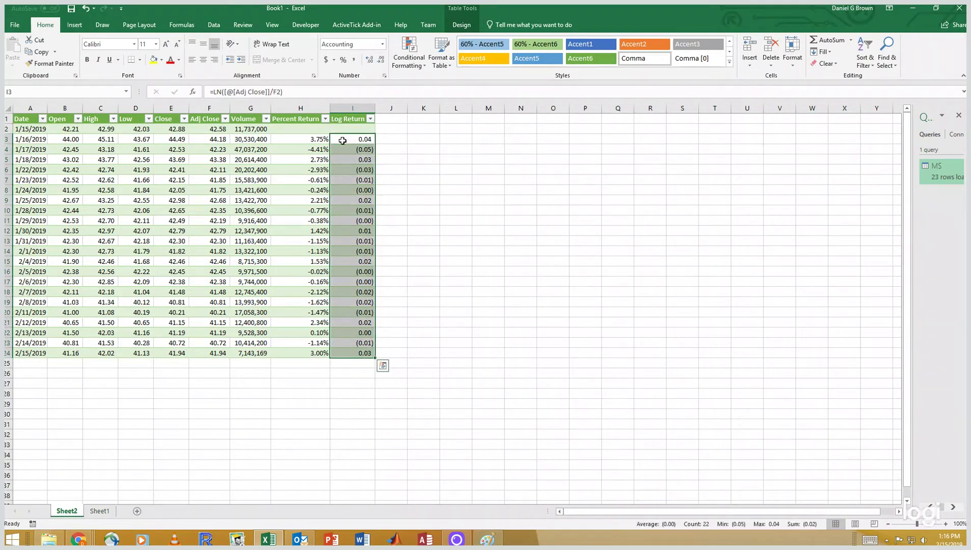
pyautogui.click(729, 62)
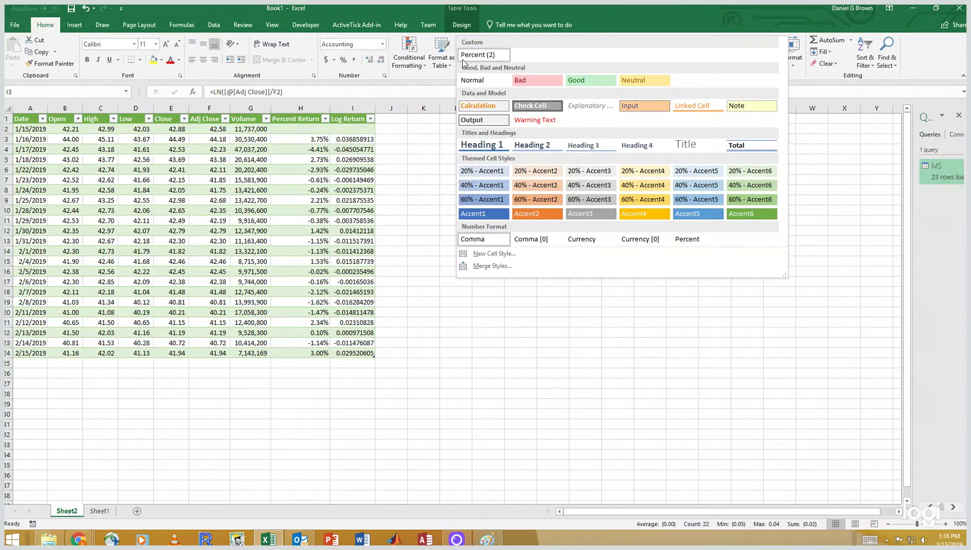
pyautogui.click(484, 81)
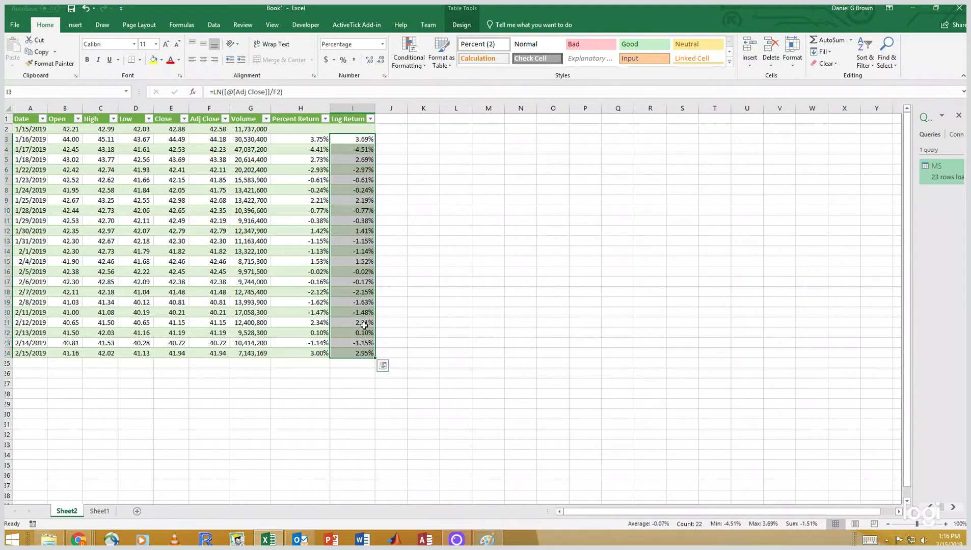
# Compare the Percent Return and Log Return values and formulas near the bottom of the table.
pyautogui.click(344, 355)
pyautogui.click(313, 351)
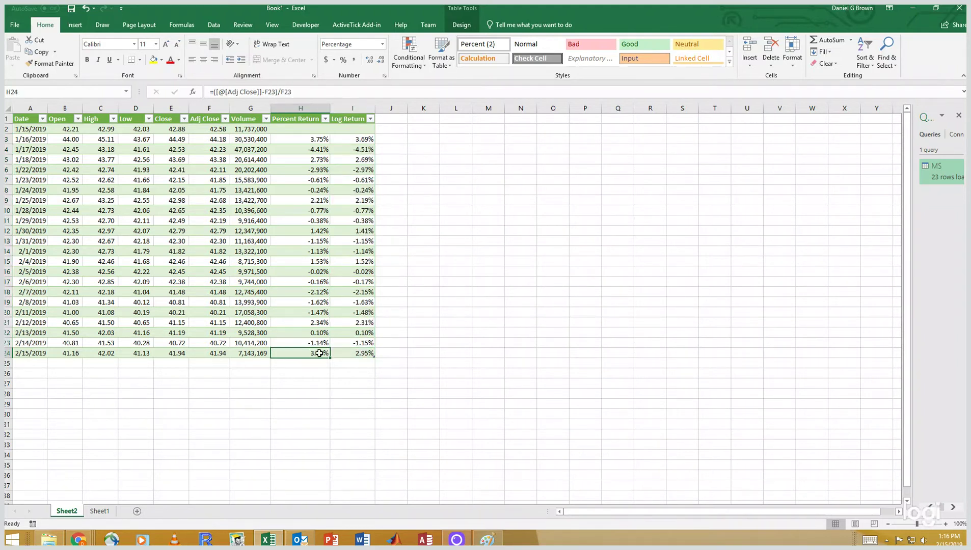
pyautogui.hotkey('ctrl', 'Home')
pyautogui.hotkey('ctrl', 'shift', 'End')
pyautogui.click(355, 345)
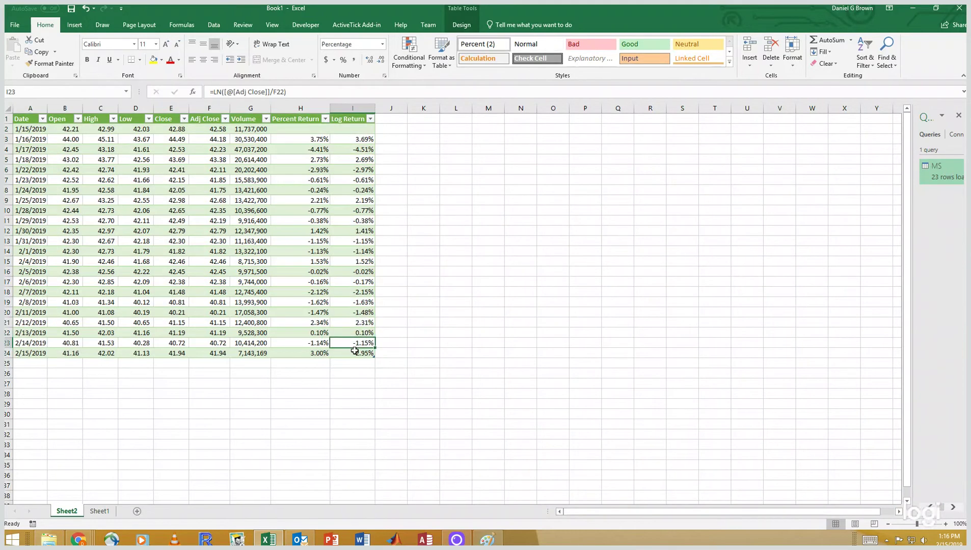
pyautogui.click(355, 351)
pyautogui.click(321, 343)
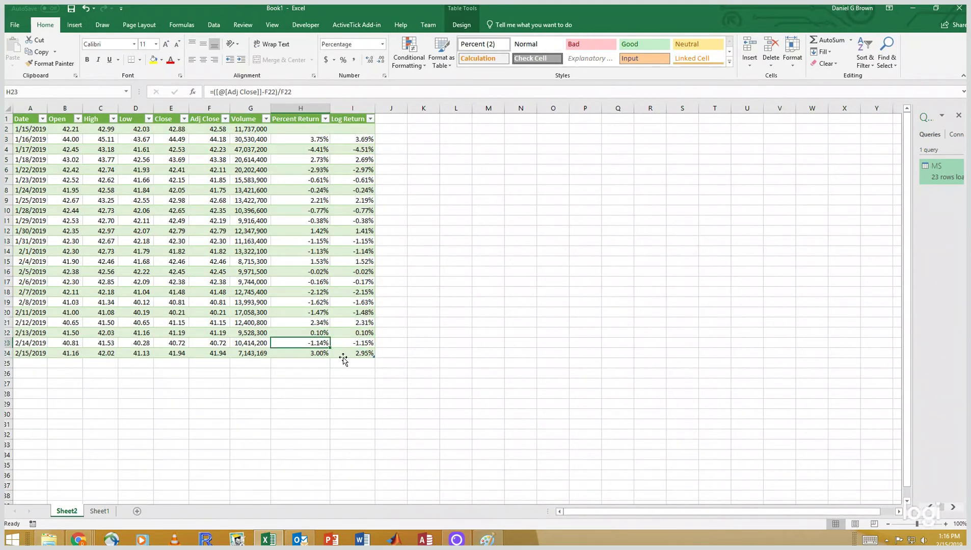
pyautogui.click(355, 345)
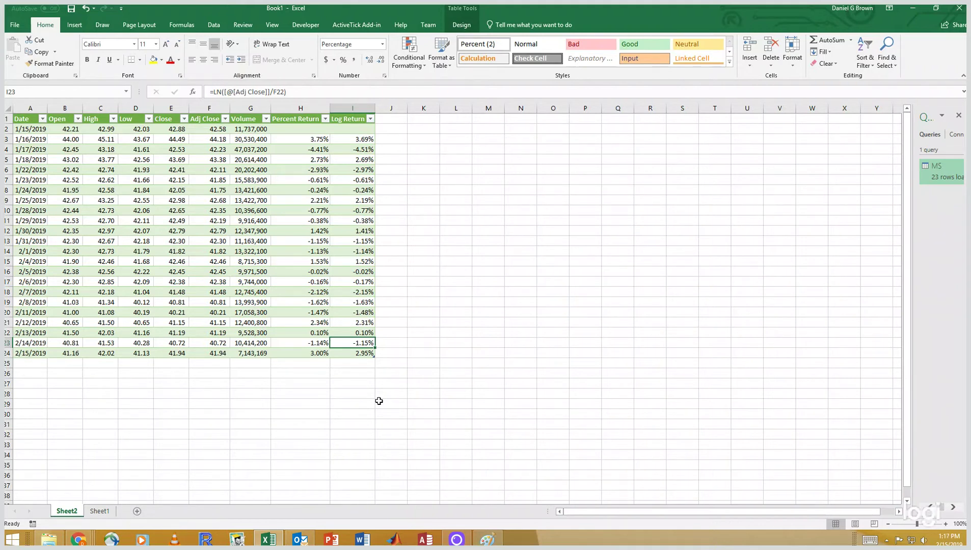
# Enter the 'Percent Return 1 Day' header in J1 and widen column J.
pyautogui.click(393, 119)
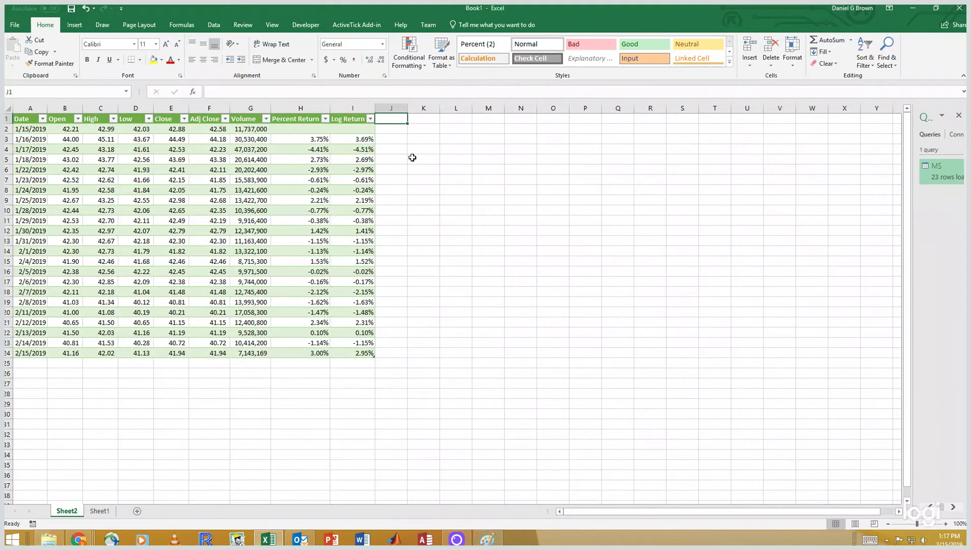
pyautogui.write('Percent')
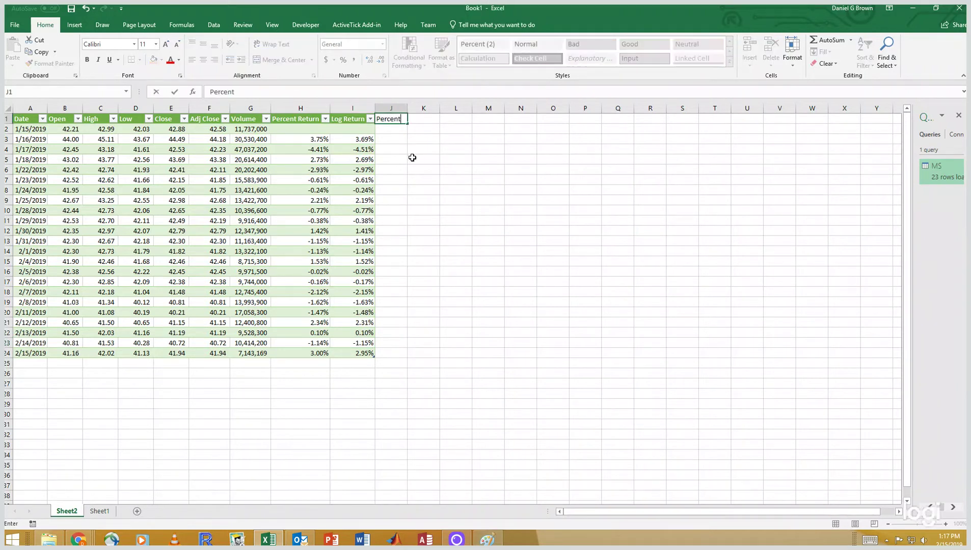
pyautogui.write(' Return ')
pyautogui.write('1 Day')
pyautogui.press('Return')
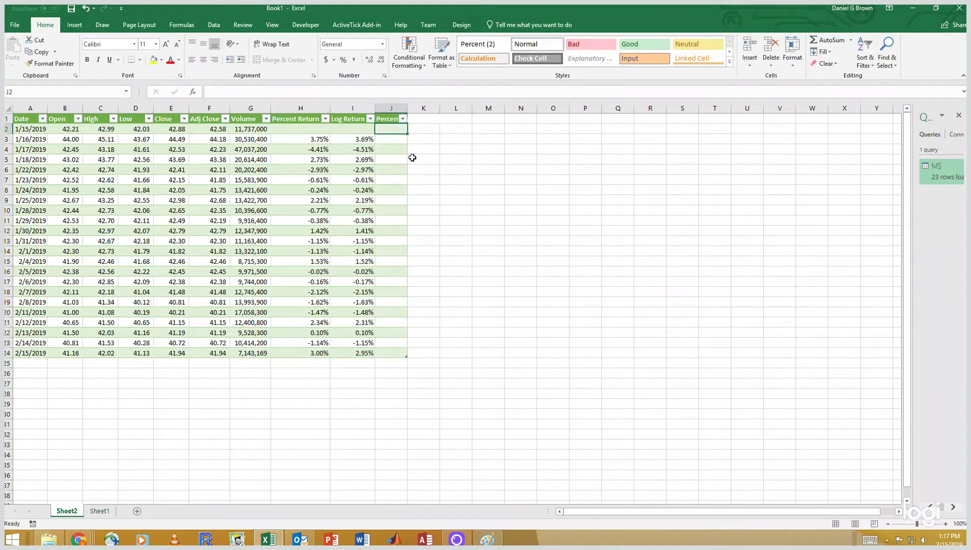
pyautogui.moveTo(407, 108); pyautogui.dragTo(454, 108)
# Enter the two-day return formula =([@[Adj Close]]-F2)/F2 in J4.
pyautogui.click(415, 140)
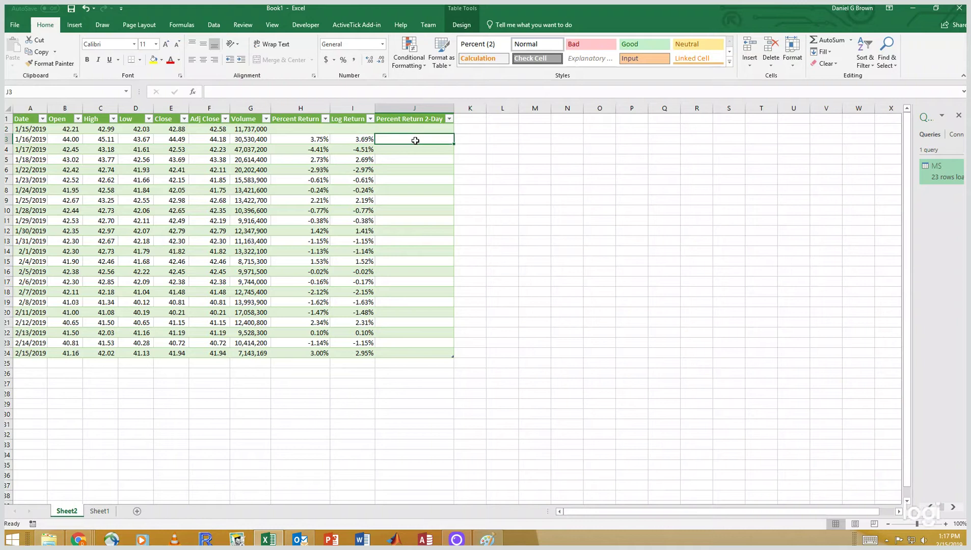
pyautogui.press('Down')
pyautogui.write('=')
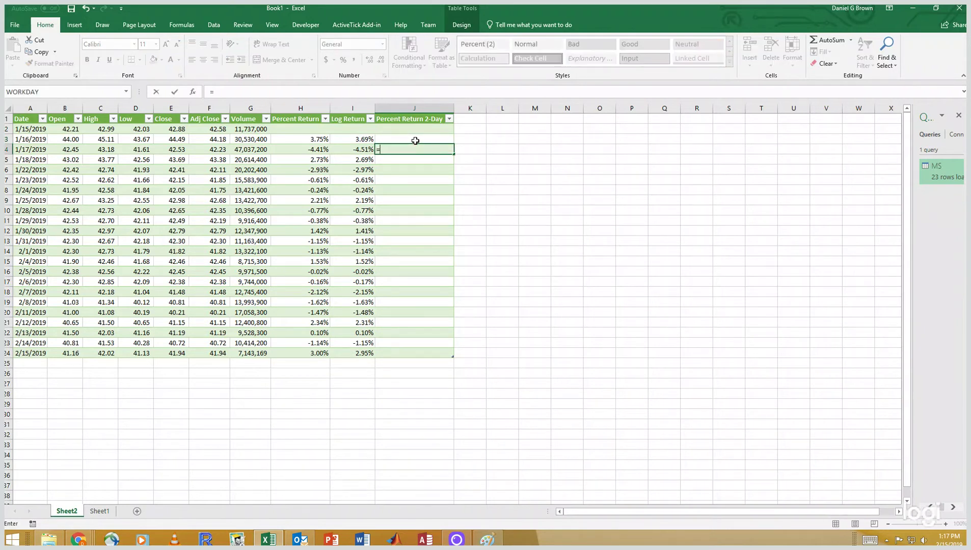
pyautogui.write('(')
pyautogui.press('Left')
pyautogui.press('Left')
pyautogui.press('Left')
pyautogui.press('Left')
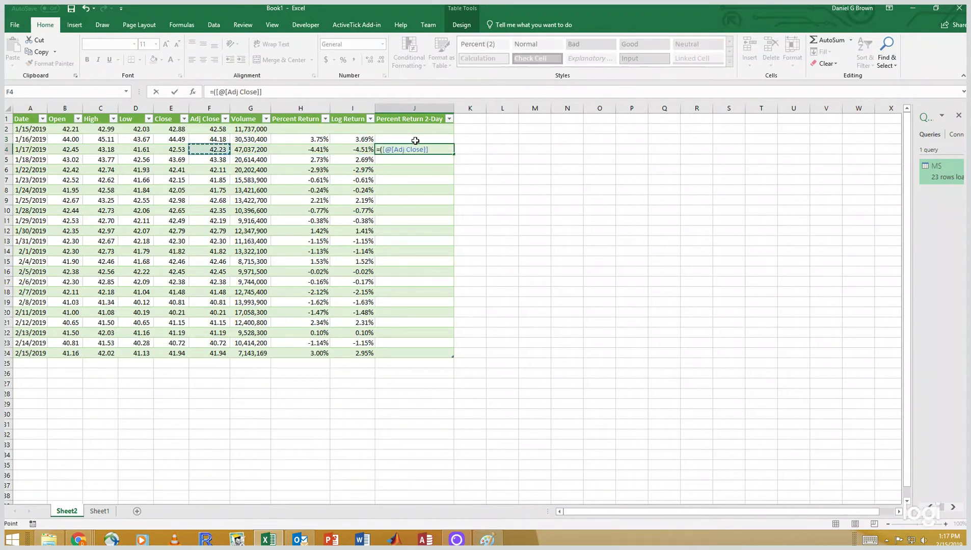
pyautogui.write('-')
pyautogui.press('Up')
pyautogui.press('Up')
pyautogui.press('Left')
pyautogui.press('Left')
pyautogui.press('Left')
pyautogui.press('Left')
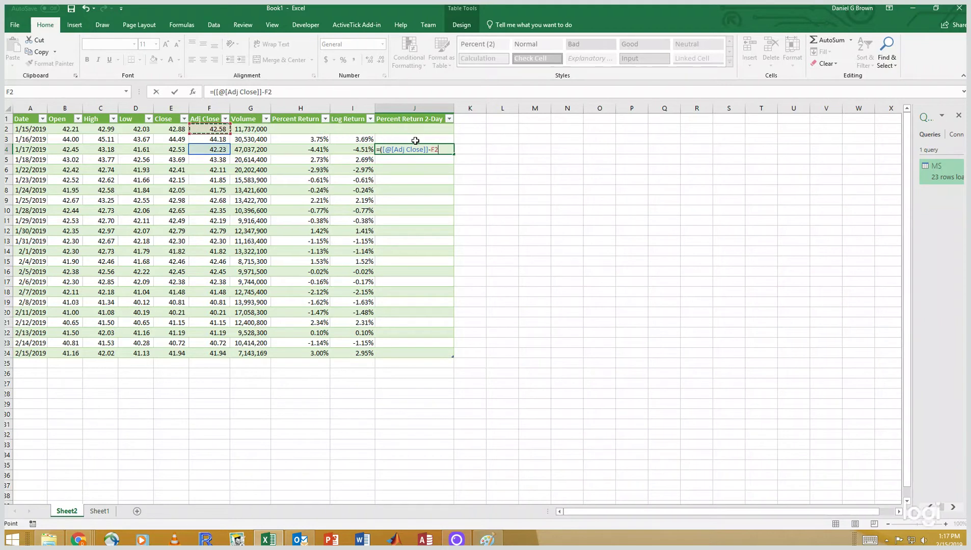
pyautogui.write(')/')
pyautogui.press('Up')
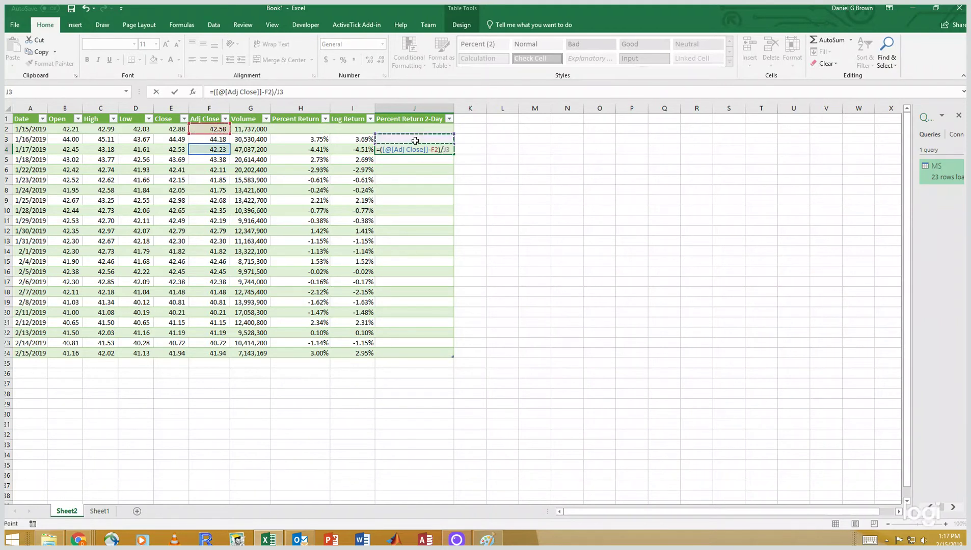
pyautogui.press('Up')
pyautogui.press('Left')
pyautogui.press('Left')
pyautogui.press('Left')
pyautogui.press('Left')
pyautogui.press('Return')
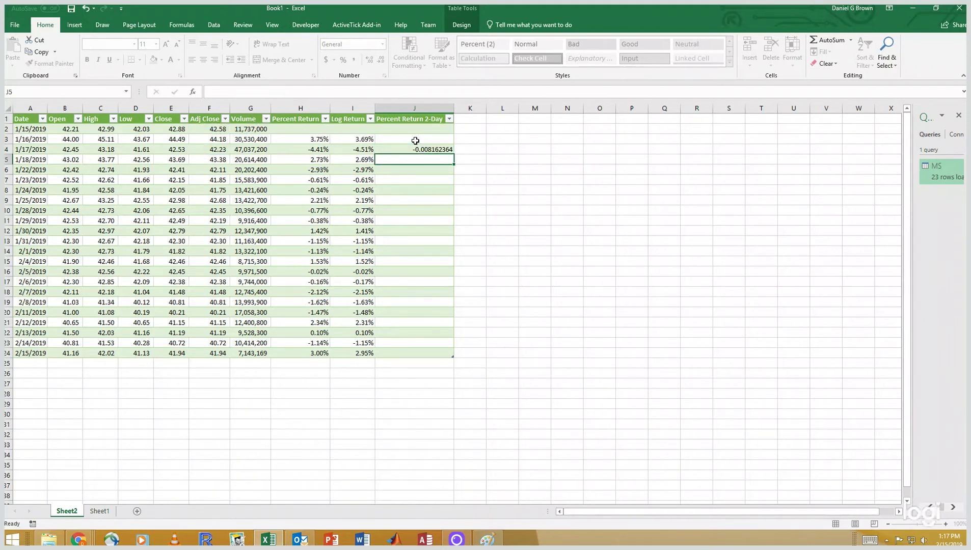
# Copy the J4 formula down to J24 and format the column as Percent (2).
pyautogui.press('Up')
pyautogui.hotkey('ctrl', 'c')
pyautogui.hotkey('shift', 'Down')
pyautogui.hotkey('shift', 'Down')
pyautogui.hotkey('shift', 'Down')
pyautogui.hotkey('shift', 'Down')
pyautogui.hotkey('shift', 'Down')
pyautogui.hotkey('shift', 'Down')
pyautogui.hotkey('shift', 'Down')
pyautogui.hotkey('shift', 'Down')
pyautogui.hotkey('shift', 'Down')
pyautogui.hotkey('shift', 'Down')
pyautogui.hotkey('shift', 'Down')
pyautogui.hotkey('shift', 'Down')
pyautogui.hotkey('shift', 'Down')
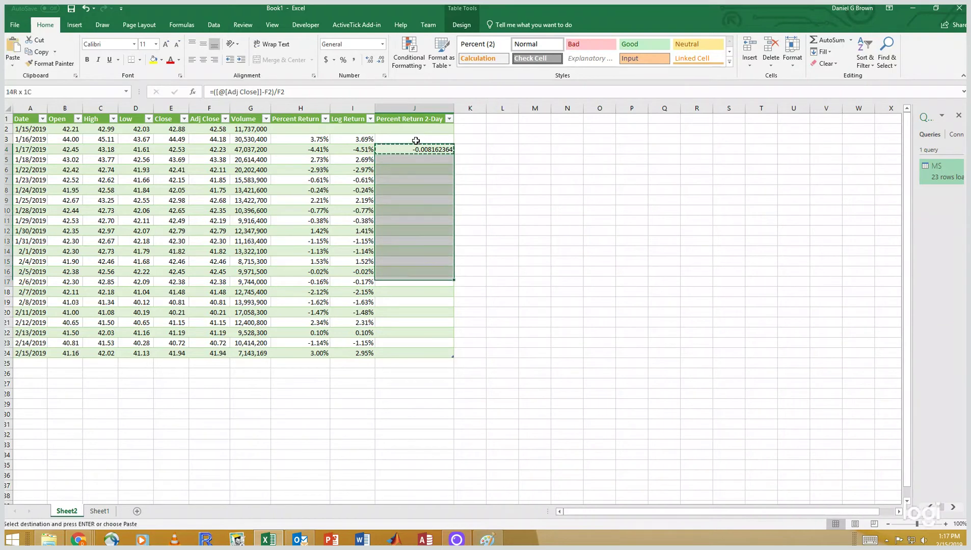
pyautogui.hotkey('shift', 'Down')
pyautogui.hotkey('shift', 'Down')
pyautogui.hotkey('shift', 'Down')
pyautogui.hotkey('shift', 'Down')
pyautogui.hotkey('shift', 'Down')
pyautogui.hotkey('shift', 'Down')
pyautogui.hotkey('shift', 'Down')
pyautogui.hotkey('ctrl', 'v')
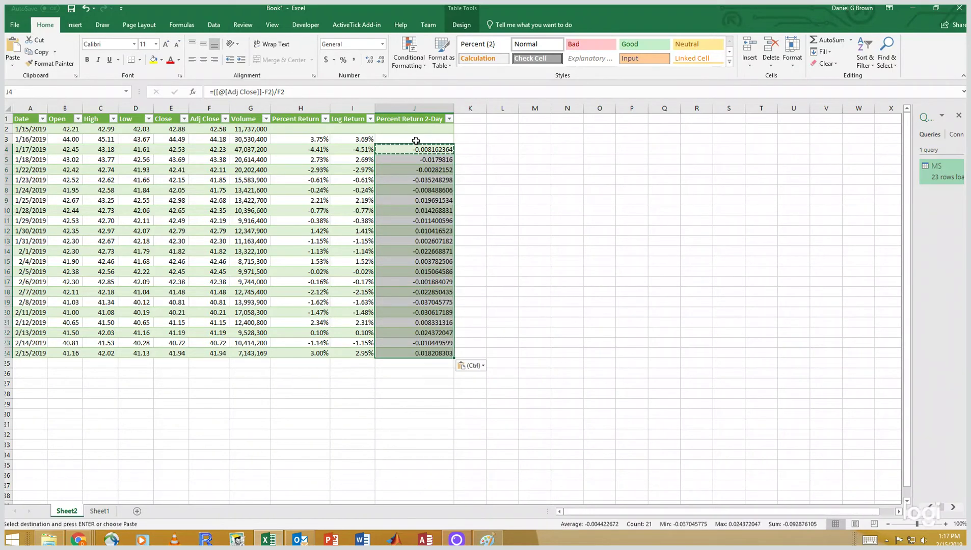
pyautogui.click(729, 62)
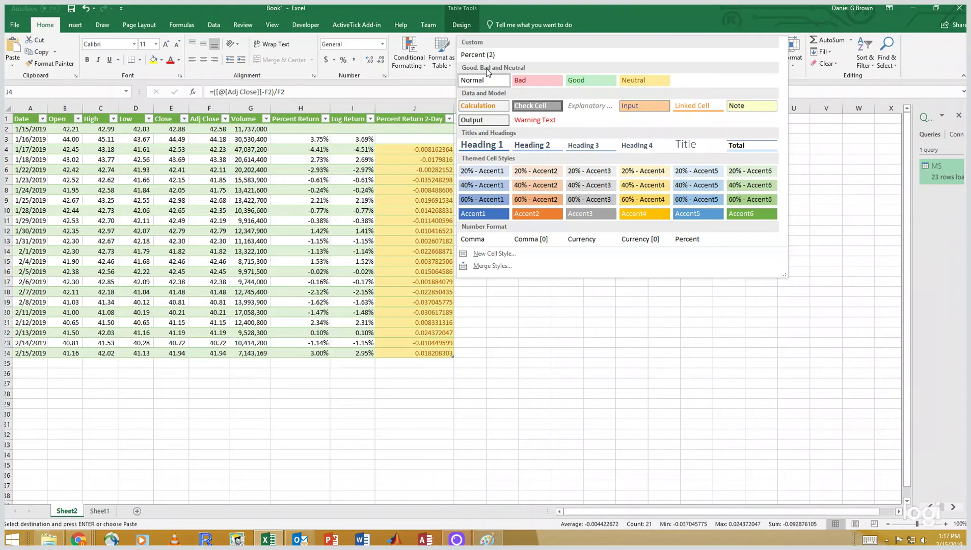
pyautogui.click(486, 54)
pyautogui.click(401, 159)
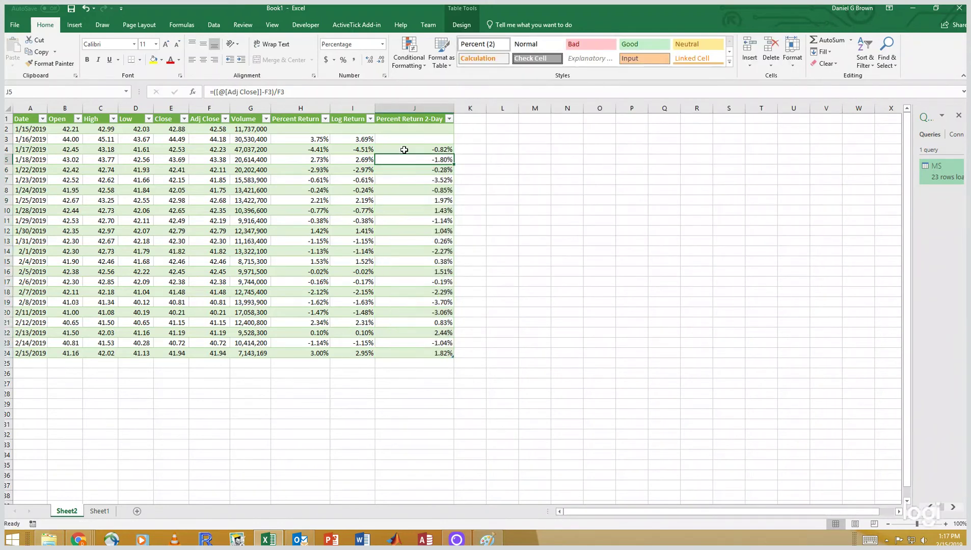
pyautogui.click(404, 149)
pyautogui.click(457, 121)
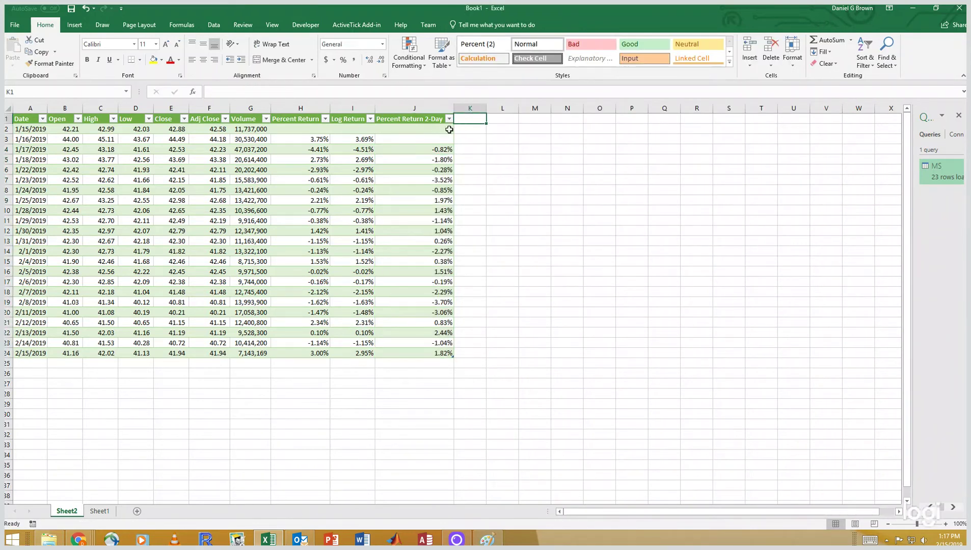
# Enter the 'Log Return 2-Day' header in K1 and autofit column K.
pyautogui.write('Log Return')
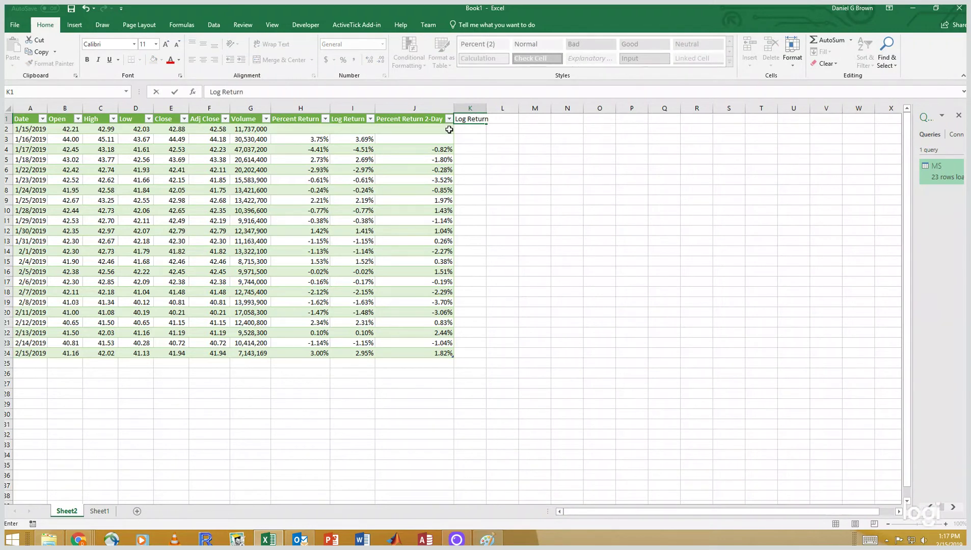
pyautogui.write(' 2-Day')
pyautogui.press('Return')
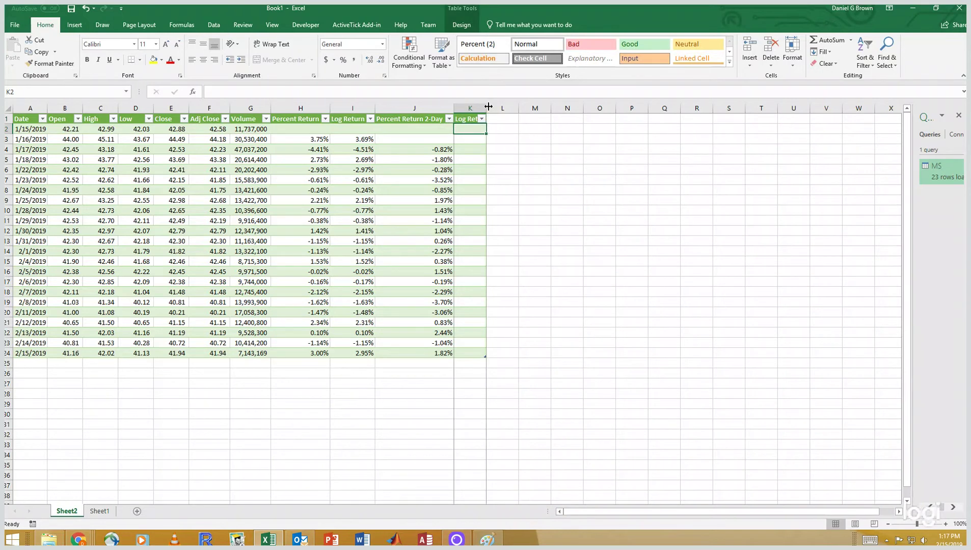
pyautogui.doubleClick(486, 108)
# Enter =[@[Log Return]]+I3 in K4 and clear the stray values in K2 and K3.
pyautogui.click(473, 150)
pyautogui.write('=')
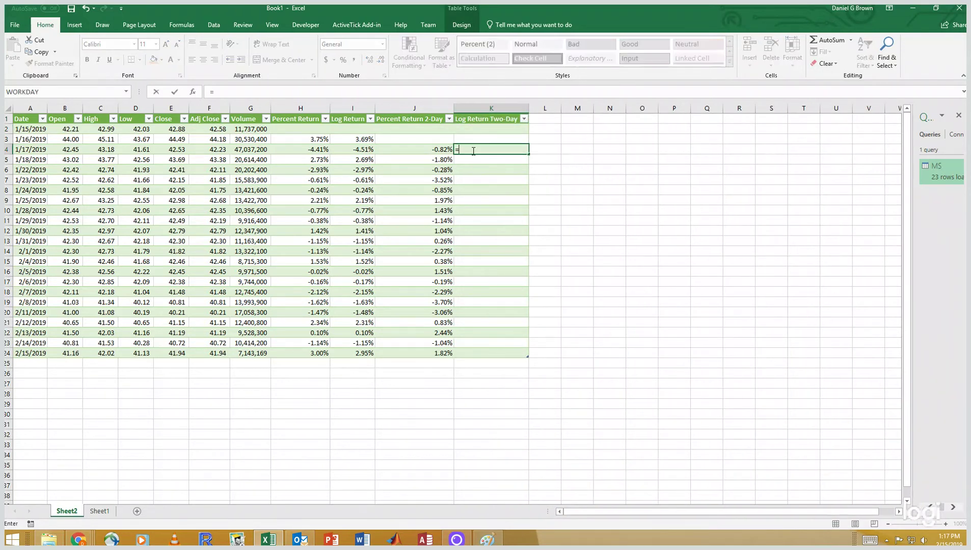
pyautogui.press('Left')
pyautogui.press('Left')
pyautogui.press('Left')
pyautogui.press('Right')
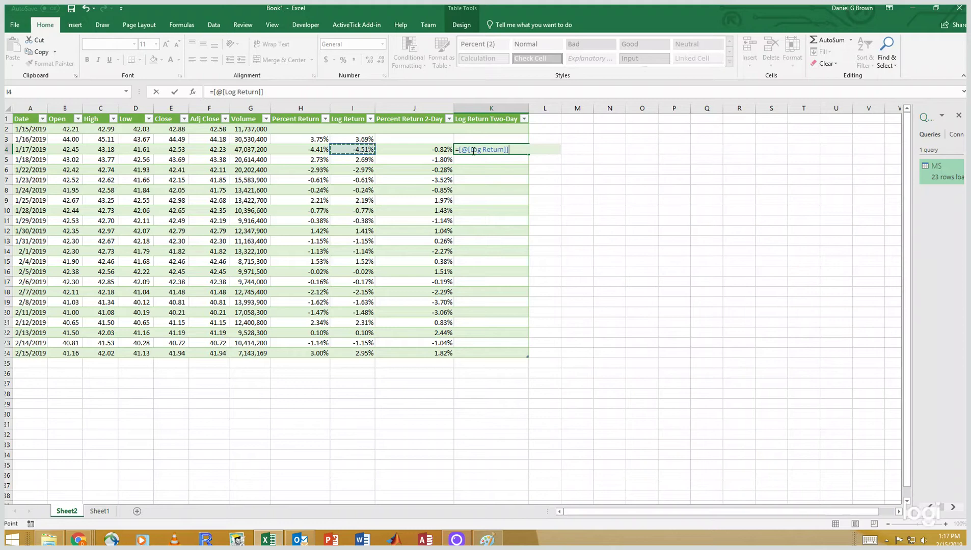
pyautogui.write('+')
pyautogui.press('Left')
pyautogui.press('Up')
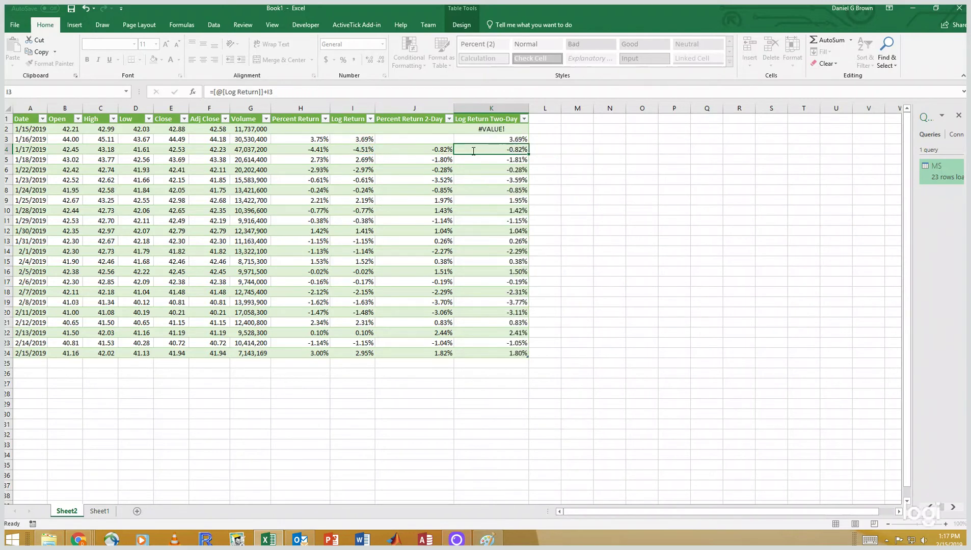
pyautogui.press('Return')
pyautogui.press('Up')
pyautogui.press('Up')
pyautogui.press('Up')
pyautogui.press('Delete')
pyautogui.press('Down')
pyautogui.press('Delete')
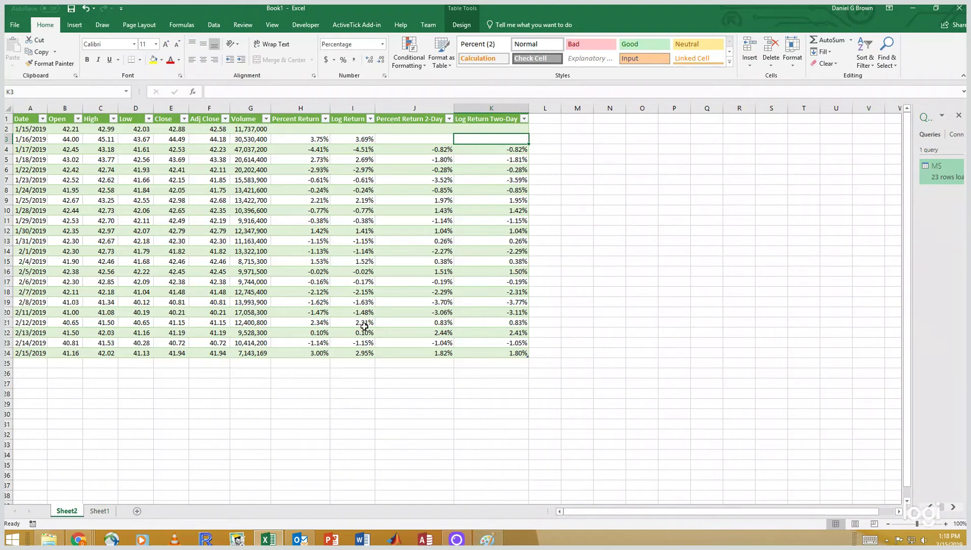
# Compare the Percent Return and Log Return formulas in H24 and I24, then switch to Paint.
pyautogui.click(324, 355)
pyautogui.click(346, 354)
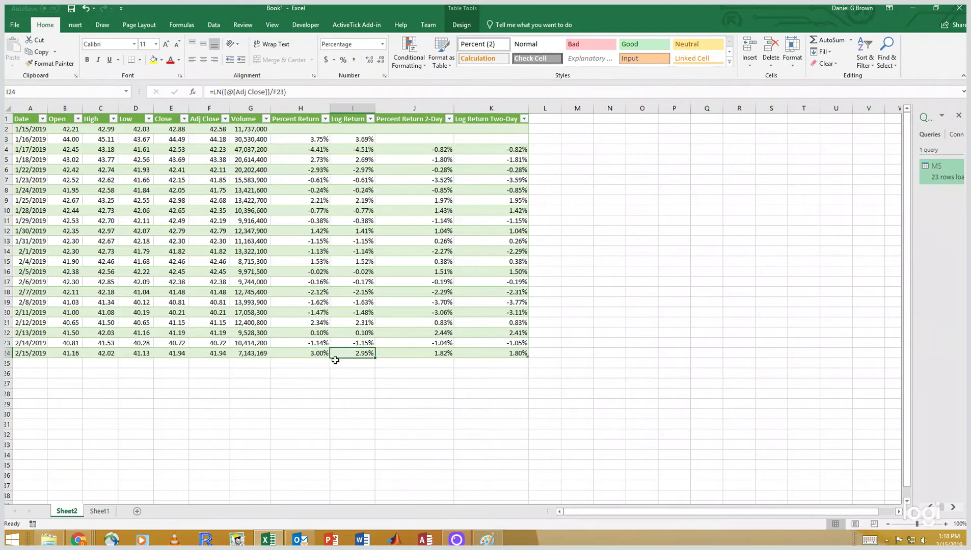
pyautogui.click(326, 355)
pyautogui.click(342, 355)
pyautogui.hotkey('alt', 'Tab')
pyautogui.hotkey('alt', 'Tab')
pyautogui.hotkey('alt', 'Tab')
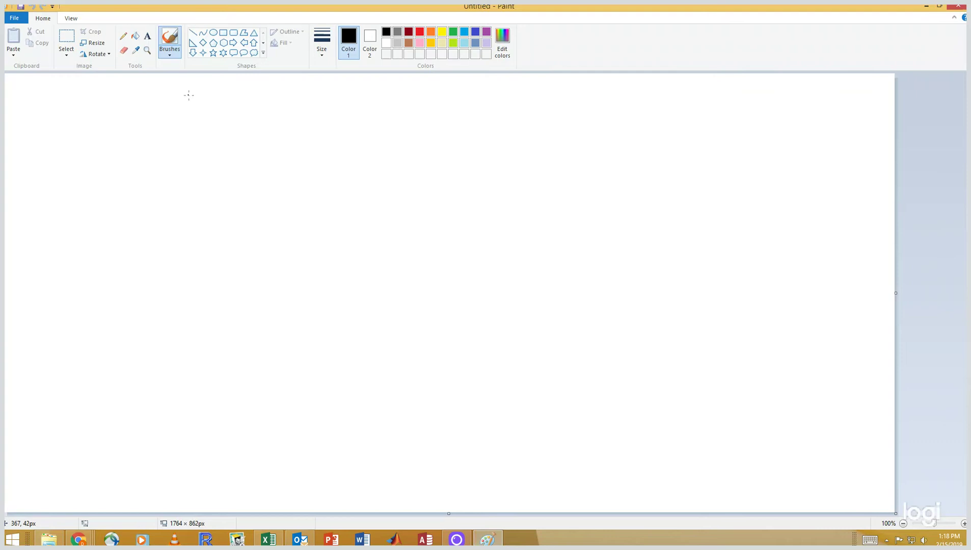
# Handwrite the price labels X1, X2 and X3 down the left side of the canvas.
pyautogui.moveTo(187, 95); pyautogui.dragTo(199, 108)
pyautogui.moveTo(199, 95)
pyautogui.mouseDown()
pyautogui.moveTo(187, 108)
pyautogui.moveTo(198, 147)
pyautogui.mouseUp()
pyautogui.moveTo(198, 129)
pyautogui.mouseDown()
pyautogui.moveTo(190, 146)
pyautogui.moveTo(214, 148)
pyautogui.moveTo(202, 178)
pyautogui.mouseUp()
pyautogui.moveTo(202, 160)
pyautogui.mouseDown()
pyautogui.moveTo(192, 178)
pyautogui.moveTo(213, 180)
pyautogui.moveTo(208, 187)
pyautogui.mouseUp()
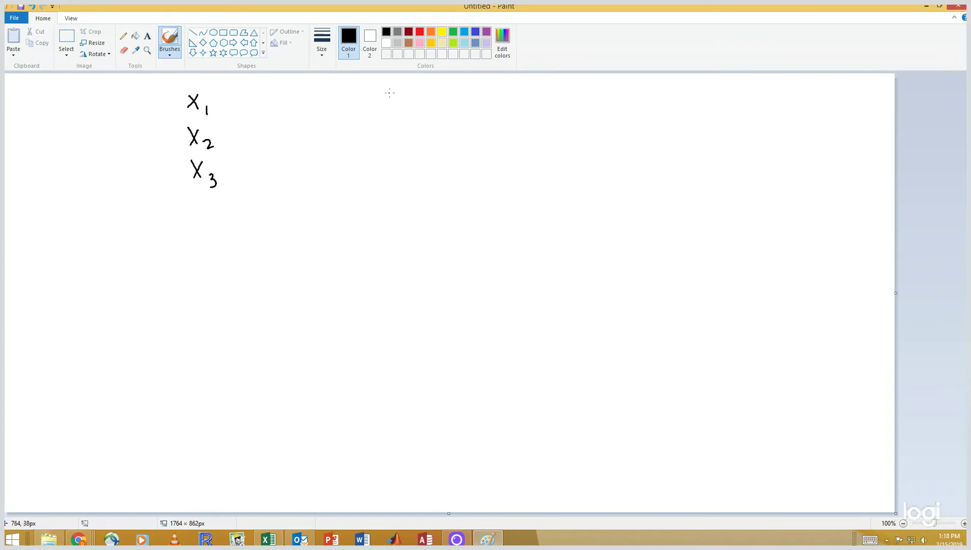
# Write a One Day heading with ln(X2/X1) and ln(X3/X2) beneath it.
pyautogui.moveTo(373, 87)
pyautogui.mouseDown()
pyautogui.moveTo(359, 95)
pyautogui.moveTo(375, 85)
pyautogui.mouseUp()
pyautogui.moveTo(382, 90); pyautogui.dragTo(414, 96)
pyautogui.moveTo(414, 82)
pyautogui.mouseDown()
pyautogui.moveTo(417, 94)
pyautogui.moveTo(452, 102)
pyautogui.moveTo(381, 111)
pyautogui.moveTo(370, 133)
pyautogui.moveTo(402, 144)
pyautogui.moveTo(419, 128)
pyautogui.mouseUp()
pyautogui.moveTo(433, 121)
pyautogui.mouseDown()
pyautogui.moveTo(448, 131)
pyautogui.moveTo(433, 147)
pyautogui.mouseUp()
pyautogui.moveTo(434, 136)
pyautogui.mouseDown()
pyautogui.moveTo(425, 148)
pyautogui.moveTo(437, 151)
pyautogui.mouseUp()
pyautogui.moveTo(448, 114); pyautogui.dragTo(455, 147)
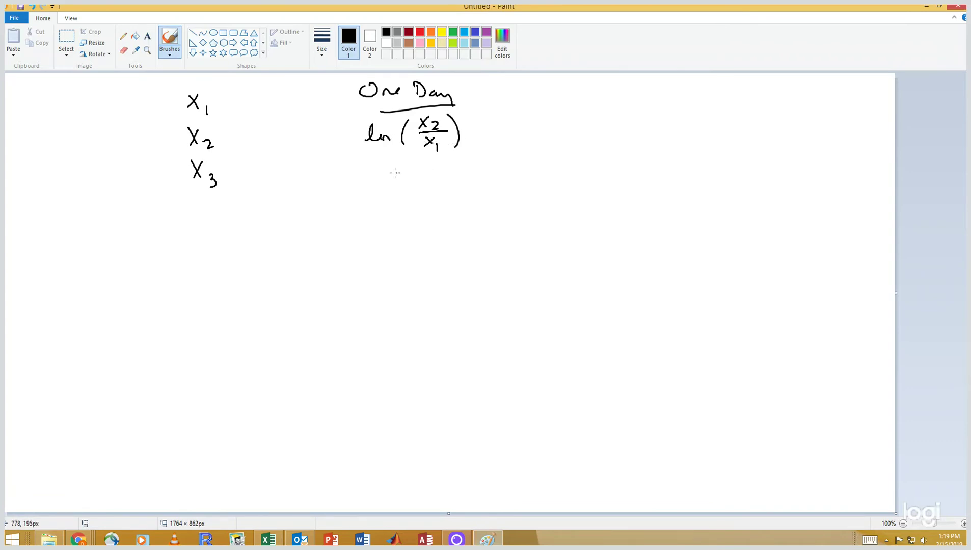
pyautogui.moveTo(370, 193); pyautogui.dragTo(411, 196)
pyautogui.moveTo(427, 162)
pyautogui.mouseDown()
pyautogui.moveTo(437, 178)
pyautogui.moveTo(427, 179)
pyautogui.moveTo(460, 176)
pyautogui.moveTo(433, 197)
pyautogui.moveTo(452, 197)
pyautogui.mouseUp()
pyautogui.moveTo(456, 157); pyautogui.dragTo(462, 200)
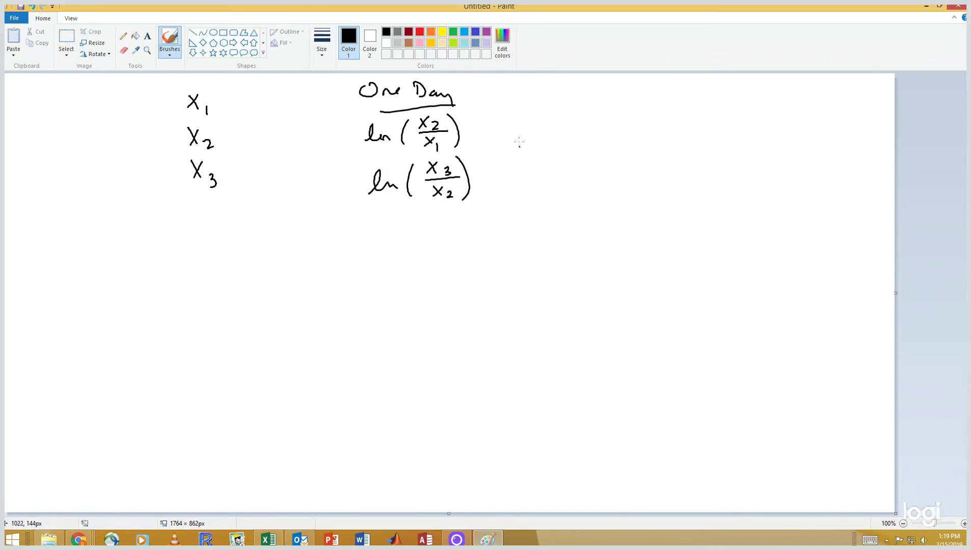
# Write an underlined Two Day heading with ln(X3/X1) beneath it.
pyautogui.moveTo(536, 80)
pyautogui.mouseDown()
pyautogui.moveTo(538, 98)
pyautogui.moveTo(556, 79)
pyautogui.moveTo(583, 97)
pyautogui.moveTo(617, 91)
pyautogui.moveTo(618, 101)
pyautogui.mouseUp()
pyautogui.moveTo(531, 101); pyautogui.dragTo(627, 97)
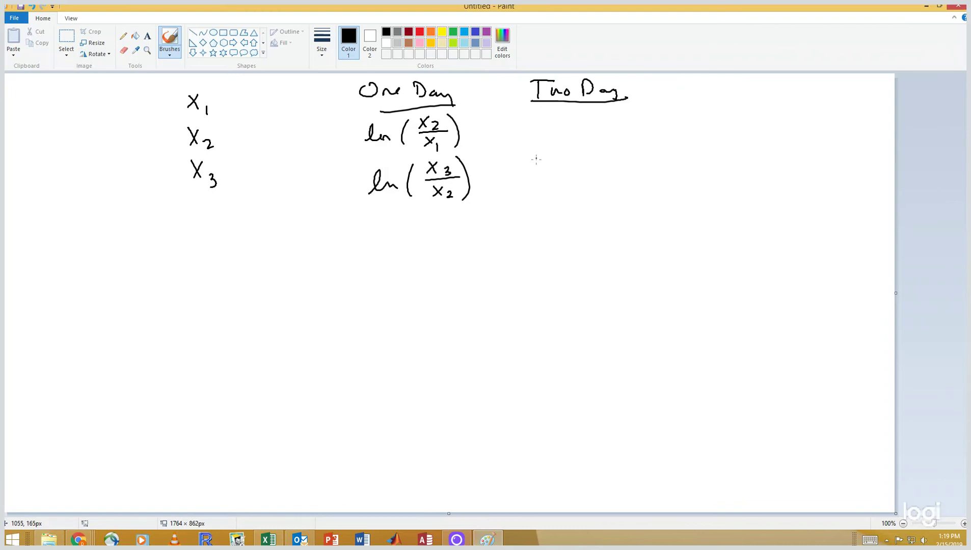
pyautogui.moveTo(536, 162)
pyautogui.mouseDown()
pyautogui.moveTo(566, 159)
pyautogui.moveTo(580, 183)
pyautogui.mouseUp()
pyautogui.moveTo(589, 131); pyautogui.dragTo(598, 148)
pyautogui.moveTo(597, 131)
pyautogui.mouseDown()
pyautogui.moveTo(590, 148)
pyautogui.moveTo(622, 158)
pyautogui.moveTo(592, 180)
pyautogui.mouseUp()
pyautogui.moveTo(607, 174); pyautogui.dragTo(610, 185)
pyautogui.moveTo(620, 124); pyautogui.dragTo(630, 189)
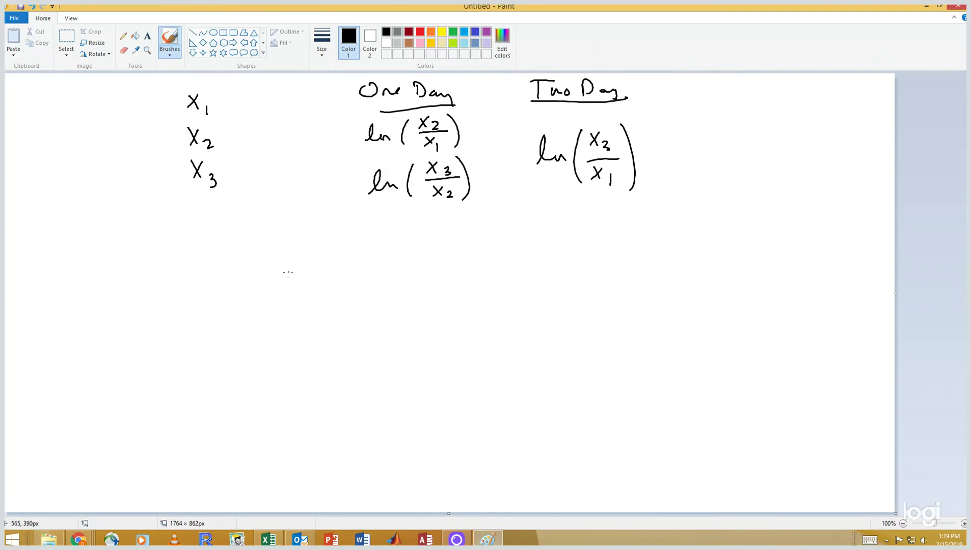
# Begin the identity below the headings with ln(X2/X1) followed by a plus sign.
pyautogui.moveTo(250, 280)
pyautogui.mouseDown()
pyautogui.moveTo(268, 253)
pyautogui.moveTo(291, 275)
pyautogui.mouseUp()
pyautogui.moveTo(314, 243)
pyautogui.mouseDown()
pyautogui.moveTo(306, 285)
pyautogui.moveTo(332, 260)
pyautogui.mouseUp()
pyautogui.moveTo(332, 247)
pyautogui.mouseDown()
pyautogui.moveTo(325, 260)
pyautogui.moveTo(352, 262)
pyautogui.mouseUp()
pyautogui.moveTo(327, 269); pyautogui.dragTo(328, 283)
pyautogui.moveTo(340, 276); pyautogui.dragTo(341, 283)
pyautogui.moveTo(347, 245)
pyautogui.mouseDown()
pyautogui.moveTo(357, 285)
pyautogui.moveTo(384, 266)
pyautogui.mouseUp()
pyautogui.moveTo(377, 262)
pyautogui.mouseDown()
pyautogui.moveTo(377, 275)
pyautogui.moveTo(424, 280)
pyautogui.mouseUp()
# Add the second term ln(X3/X2) and an equals sign.
pyautogui.moveTo(436, 239); pyautogui.dragTo(442, 281)
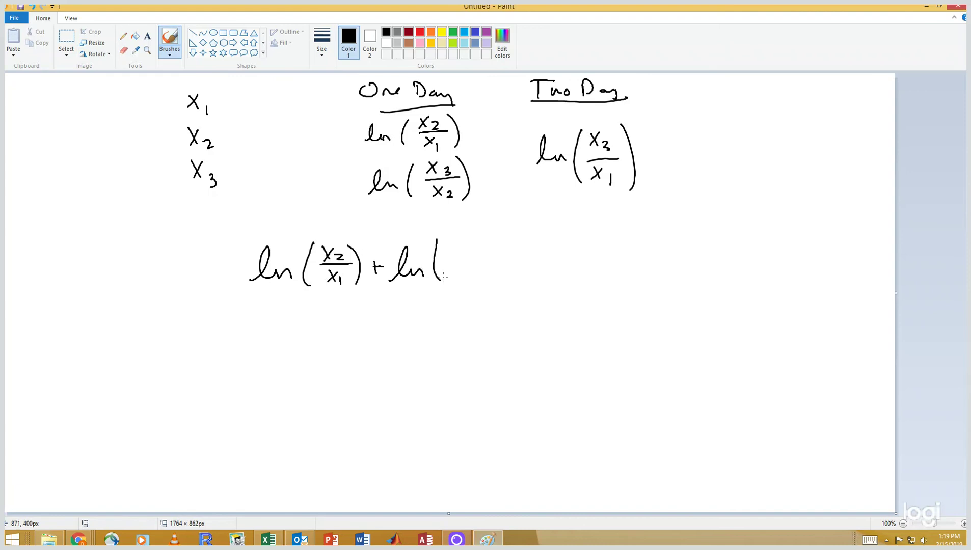
pyautogui.moveTo(449, 245)
pyautogui.mouseDown()
pyautogui.moveTo(460, 254)
pyautogui.moveTo(449, 256)
pyautogui.mouseUp()
pyautogui.moveTo(464, 250)
pyautogui.mouseDown()
pyautogui.moveTo(475, 263)
pyautogui.moveTo(462, 280)
pyautogui.mouseUp()
pyautogui.moveTo(461, 270)
pyautogui.mouseDown()
pyautogui.moveTo(452, 281)
pyautogui.moveTo(472, 282)
pyautogui.mouseUp()
pyautogui.moveTo(471, 227)
pyautogui.mouseDown()
pyautogui.moveTo(483, 290)
pyautogui.moveTo(504, 260)
pyautogui.mouseUp()
pyautogui.moveTo(497, 266); pyautogui.dragTo(504, 265)
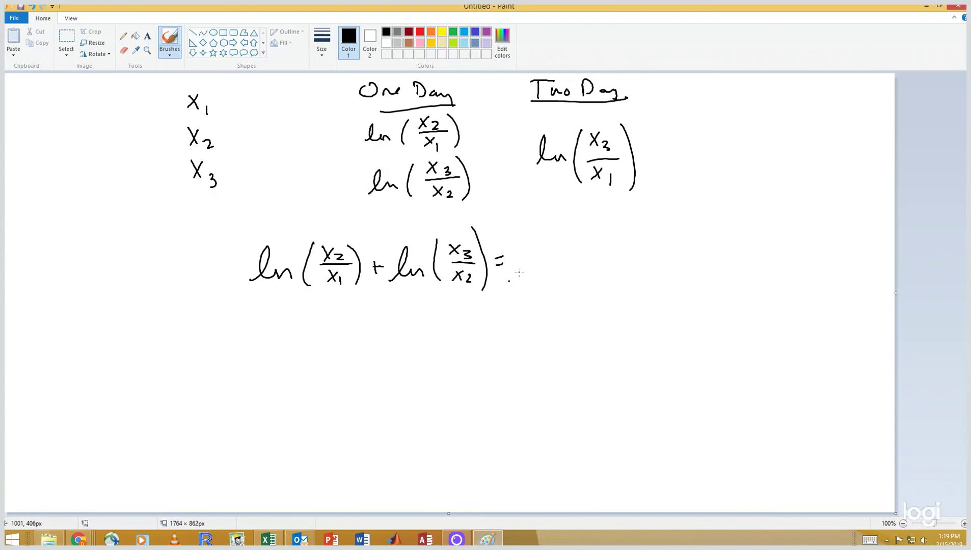
# Finish the identity with = ln(X2/X1 · X3/X2) = ln(X3/X1).
pyautogui.moveTo(519, 272); pyautogui.dragTo(546, 278)
pyautogui.moveTo(566, 237); pyautogui.dragTo(562, 285)
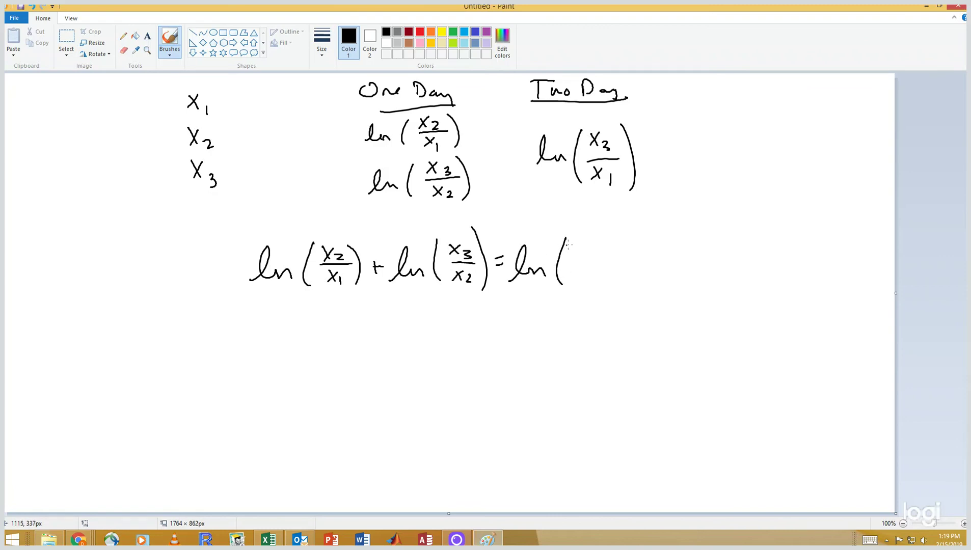
pyautogui.moveTo(570, 246)
pyautogui.mouseDown()
pyautogui.moveTo(583, 254)
pyautogui.moveTo(574, 256)
pyautogui.moveTo(610, 259)
pyautogui.moveTo(590, 278)
pyautogui.mouseUp()
pyautogui.moveTo(589, 268)
pyautogui.mouseDown()
pyautogui.moveTo(577, 279)
pyautogui.moveTo(596, 280)
pyautogui.mouseUp()
pyautogui.moveTo(638, 245); pyautogui.dragTo(647, 256)
pyautogui.moveTo(647, 246)
pyautogui.mouseDown()
pyautogui.moveTo(639, 256)
pyautogui.moveTo(665, 263)
pyautogui.moveTo(654, 284)
pyautogui.mouseUp()
pyautogui.moveTo(654, 273)
pyautogui.mouseDown()
pyautogui.moveTo(646, 284)
pyautogui.moveTo(664, 285)
pyautogui.mouseUp()
pyautogui.moveTo(665, 244)
pyautogui.mouseDown()
pyautogui.moveTo(673, 290)
pyautogui.moveTo(704, 260)
pyautogui.mouseUp()
pyautogui.moveTo(694, 269); pyautogui.dragTo(741, 277)
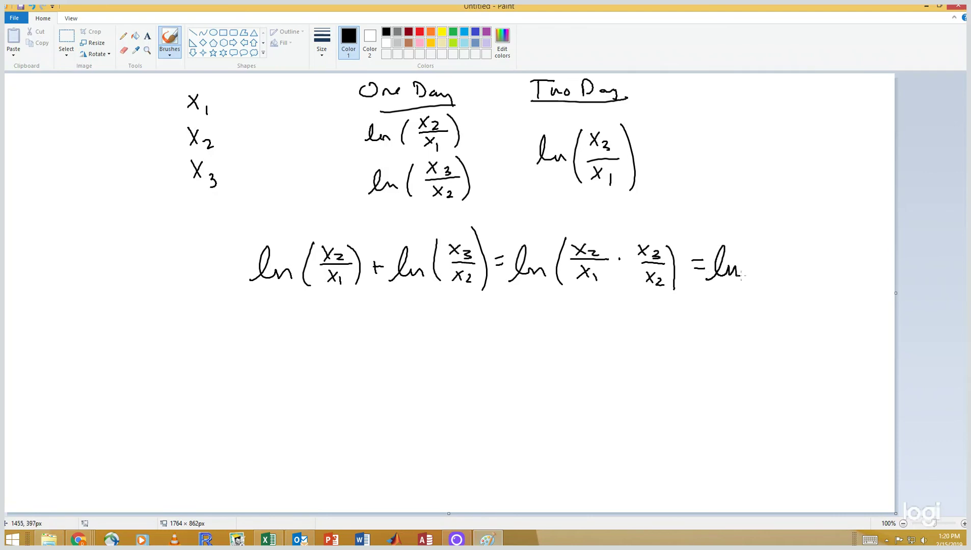
pyautogui.moveTo(761, 245)
pyautogui.mouseDown()
pyautogui.moveTo(753, 287)
pyautogui.moveTo(781, 261)
pyautogui.moveTo(769, 261)
pyautogui.mouseUp()
pyautogui.moveTo(783, 256)
pyautogui.mouseDown()
pyautogui.moveTo(783, 266)
pyautogui.moveTo(798, 267)
pyautogui.moveTo(769, 286)
pyautogui.moveTo(799, 297)
pyautogui.mouseUp()
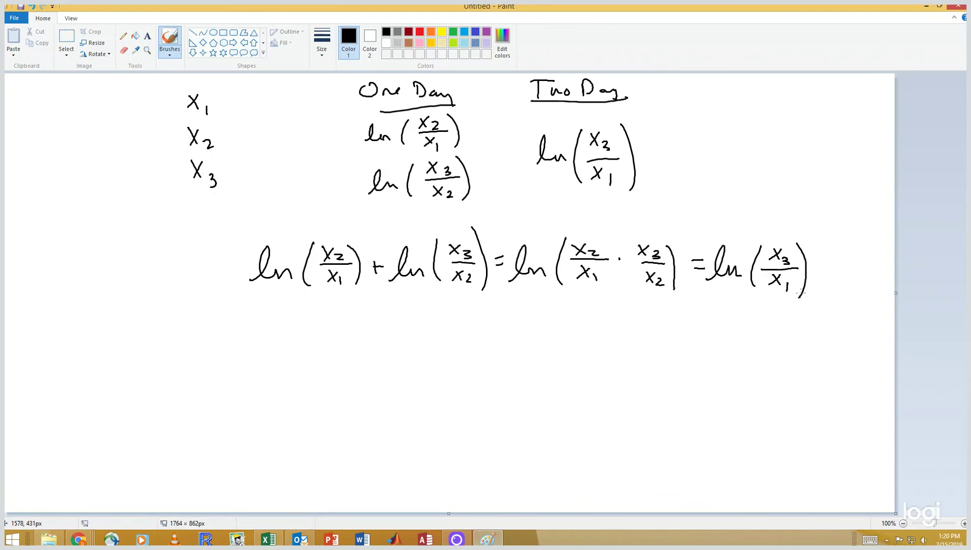